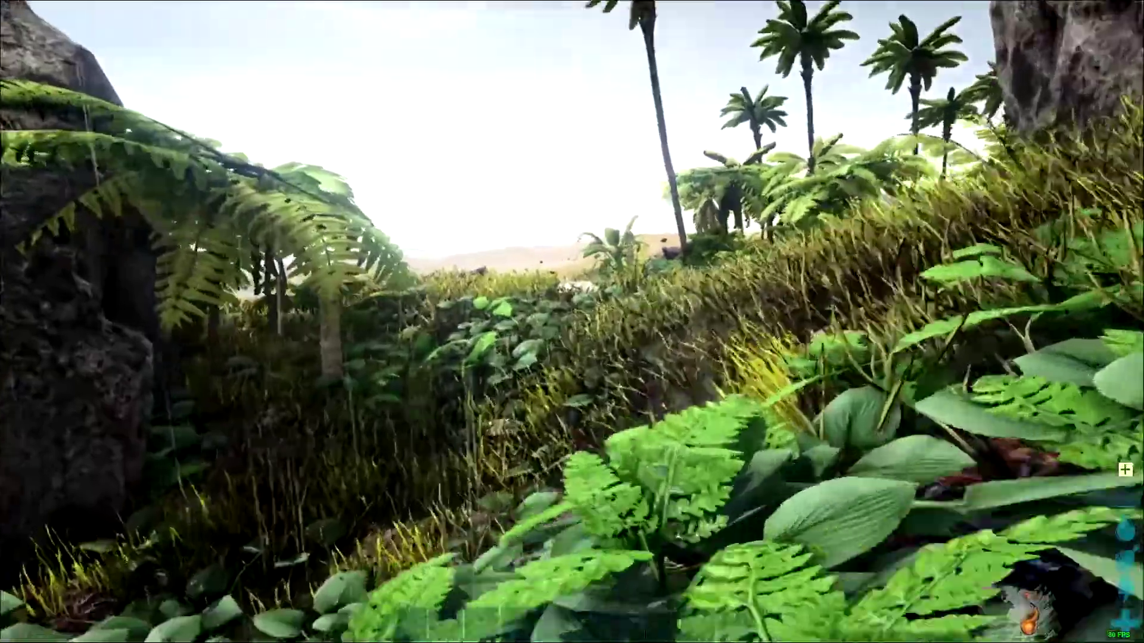
Harvest Fiber plus Narcoberry, Azulberry, Mejoberry and Amarberry from the grass and bush by the beach
{"action": "key", "text": "e"}
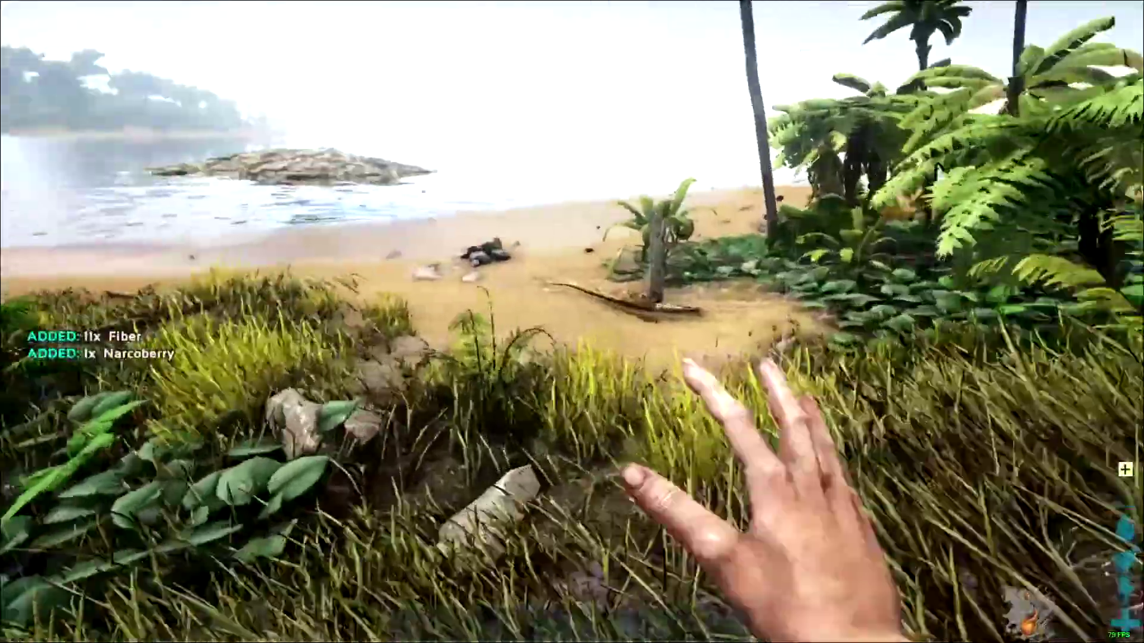
{"action": "key", "text": "w"}
{"action": "key", "text": "e"}
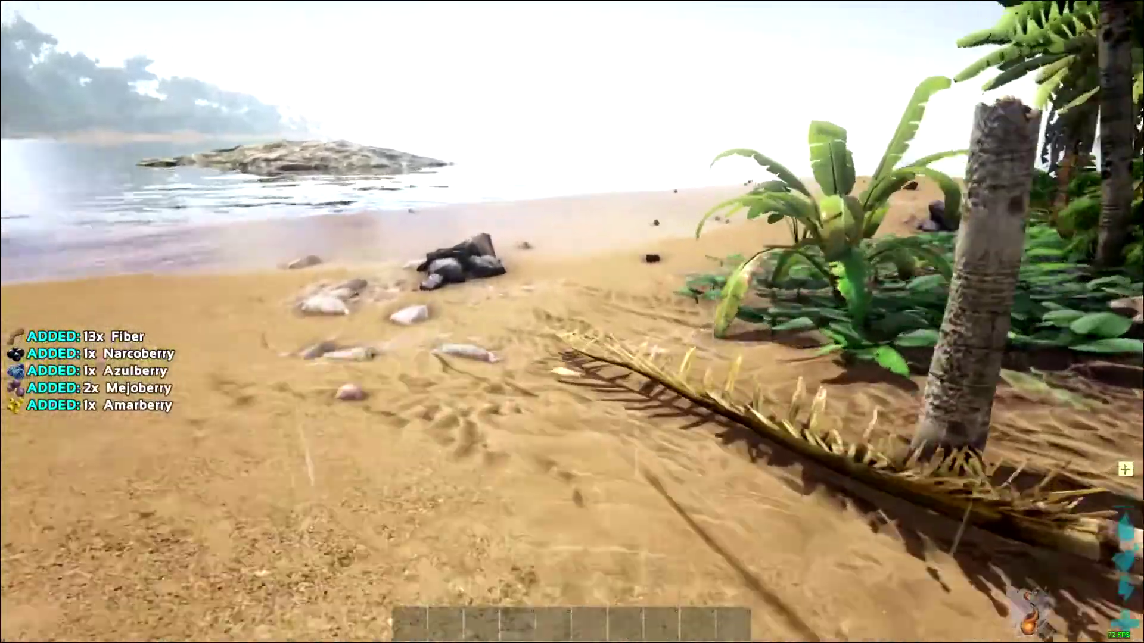
{"action": "key", "text": "e"}
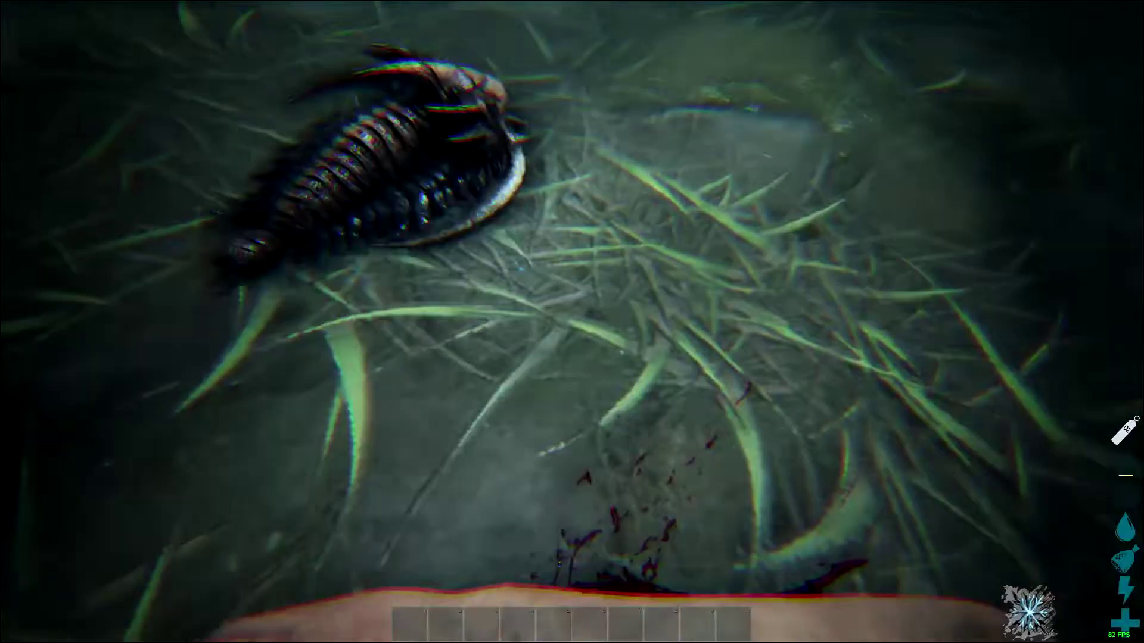
Punch the Lvl 3 Trilobite, then scroll through the Admin Cheat Manager's command list and close it
{"action": "left_click", "coordinate": [572, 322]}
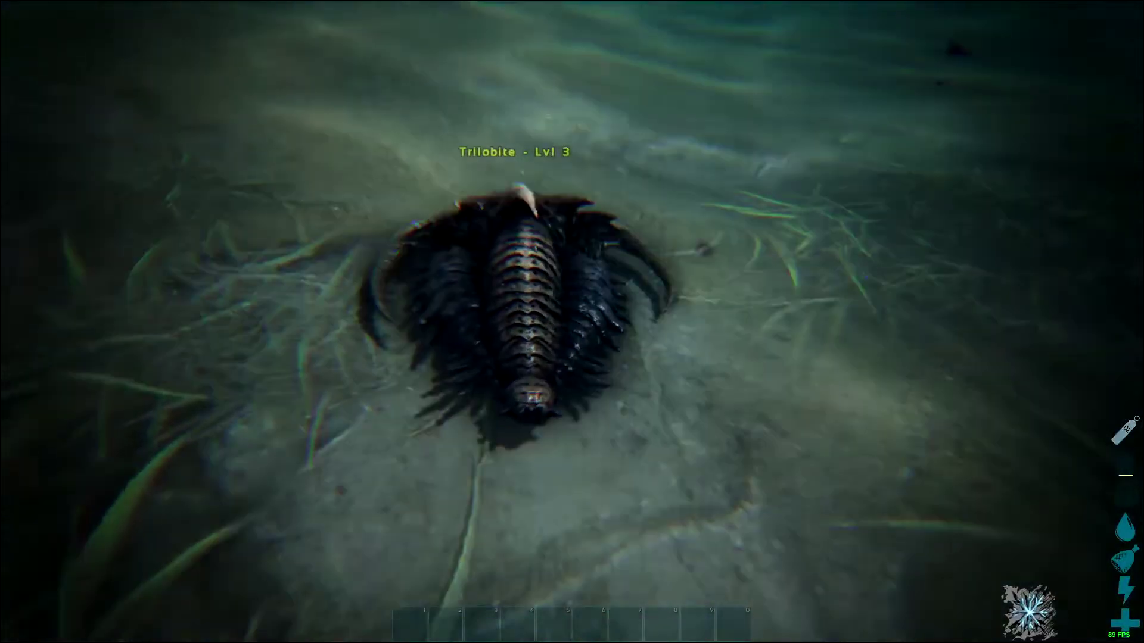
{"action": "key", "text": "Insert"}
{"action": "scroll", "coordinate": [922, 361], "scroll_direction": "down", "scroll_amount": 3}
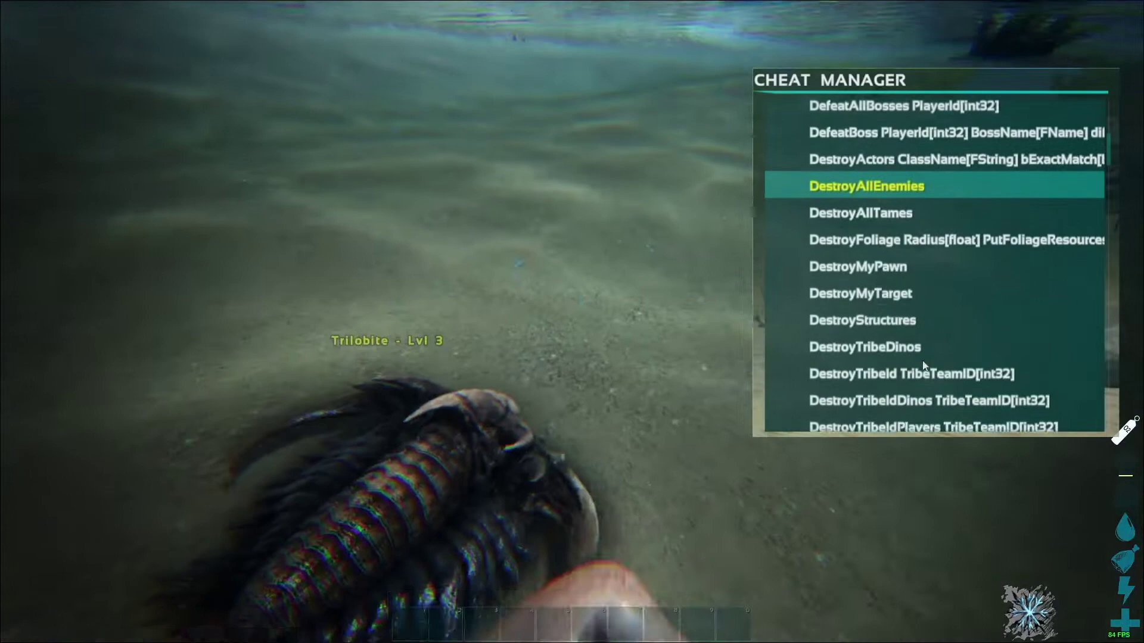
{"action": "scroll", "coordinate": [922, 360], "scroll_direction": "down", "scroll_amount": 11}
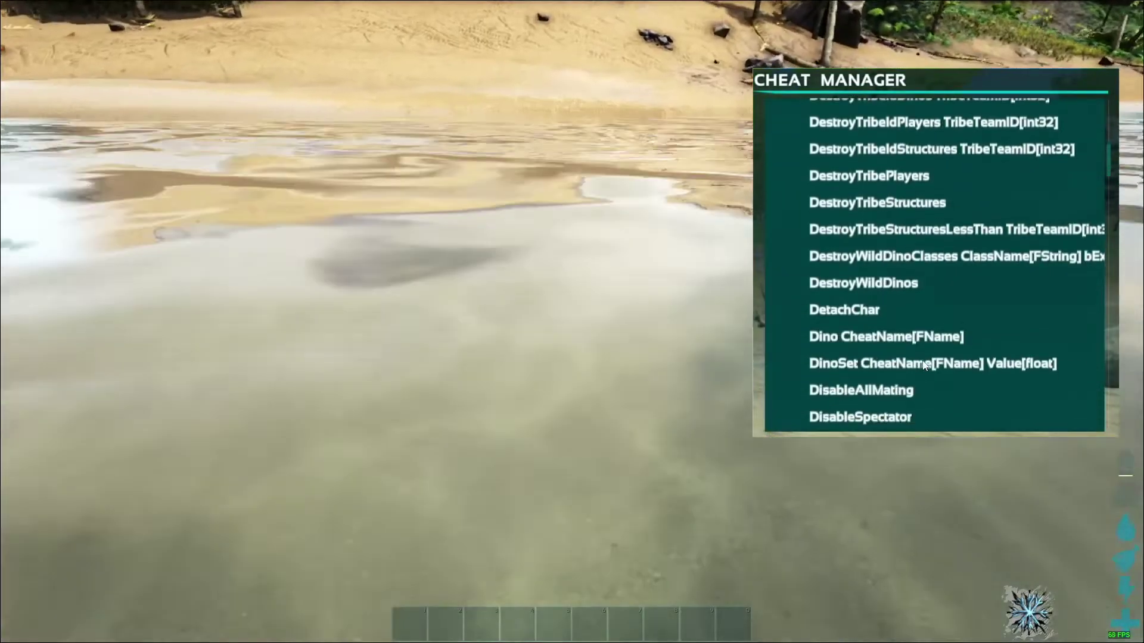
{"action": "scroll", "coordinate": [923, 360], "scroll_direction": "down", "scroll_amount": 1}
{"action": "key", "text": "Insert"}
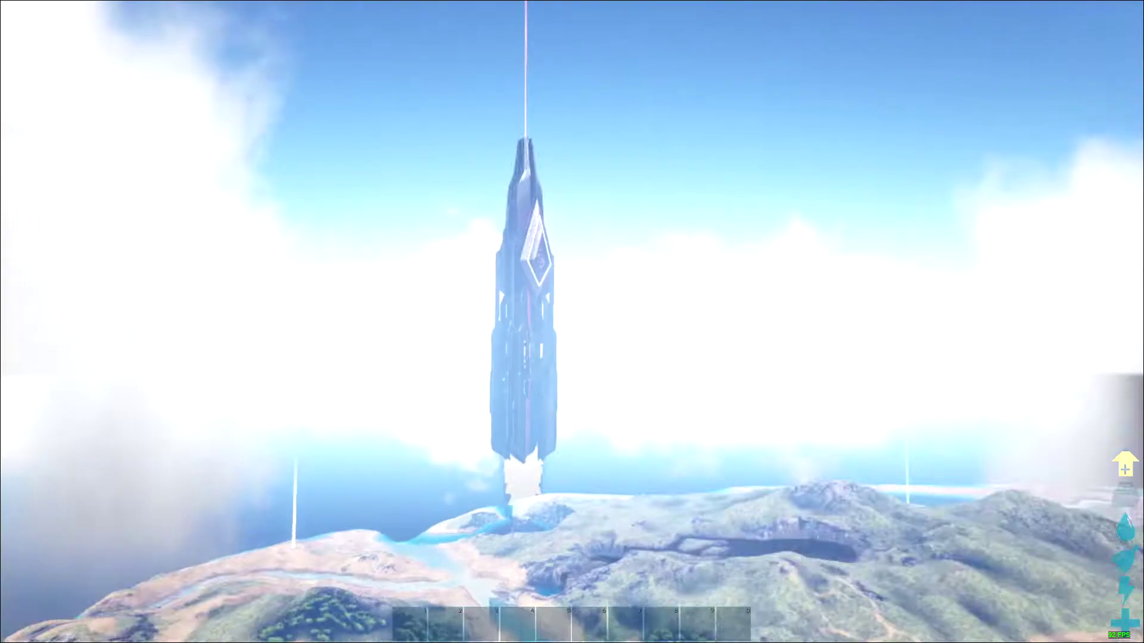
Fly up to the obelisk's base, then pull back slightly
{"action": "key", "text": "w"}
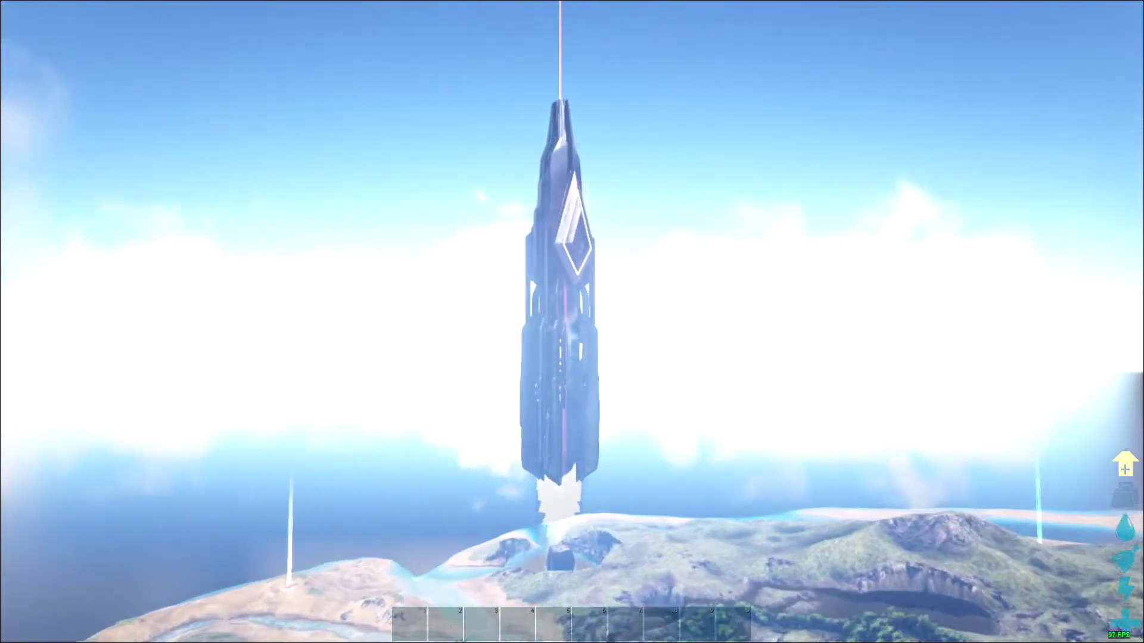
{"action": "key", "text": "w"}
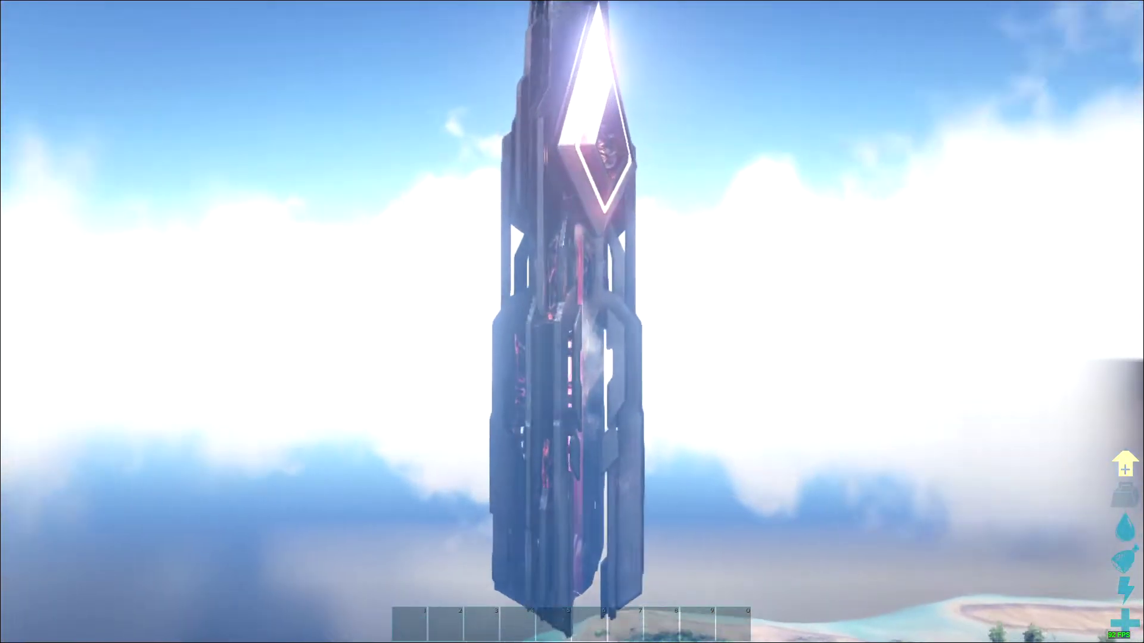
{"action": "key", "text": "w"}
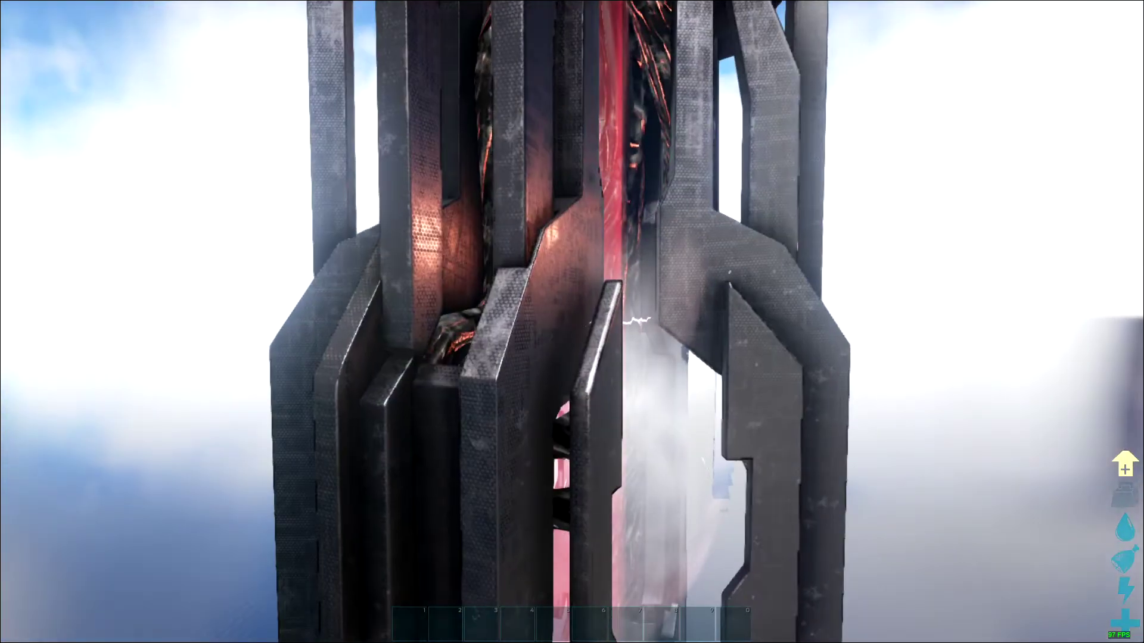
{"action": "key", "text": "s"}
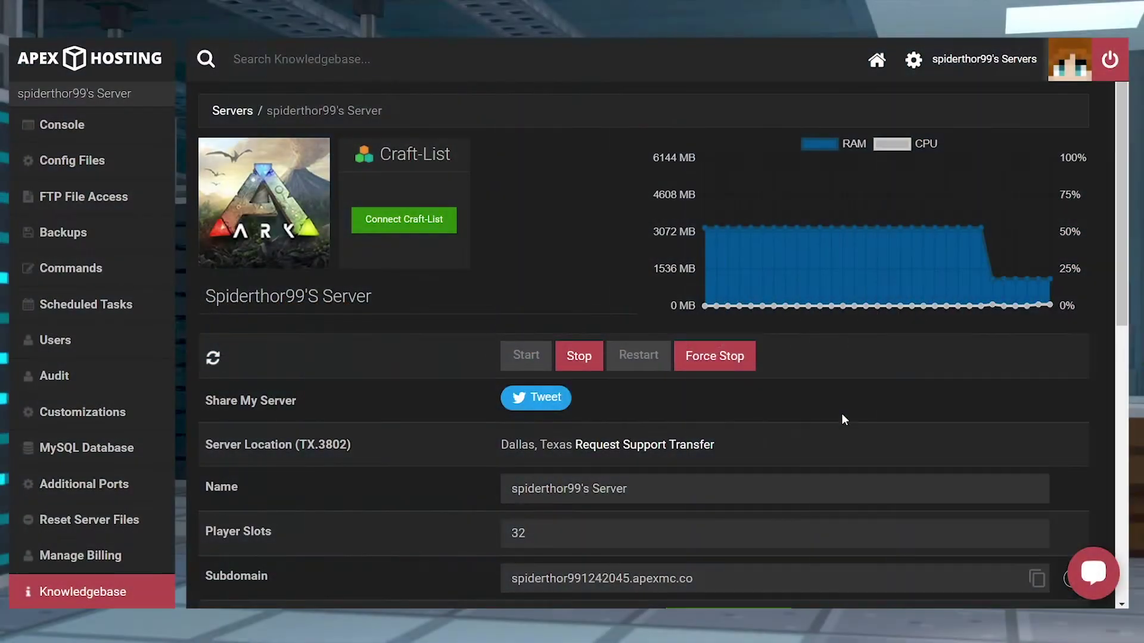
Stop the ARK server and go to its Customizations settings page
{"action": "left_click", "coordinate": [575, 356]}
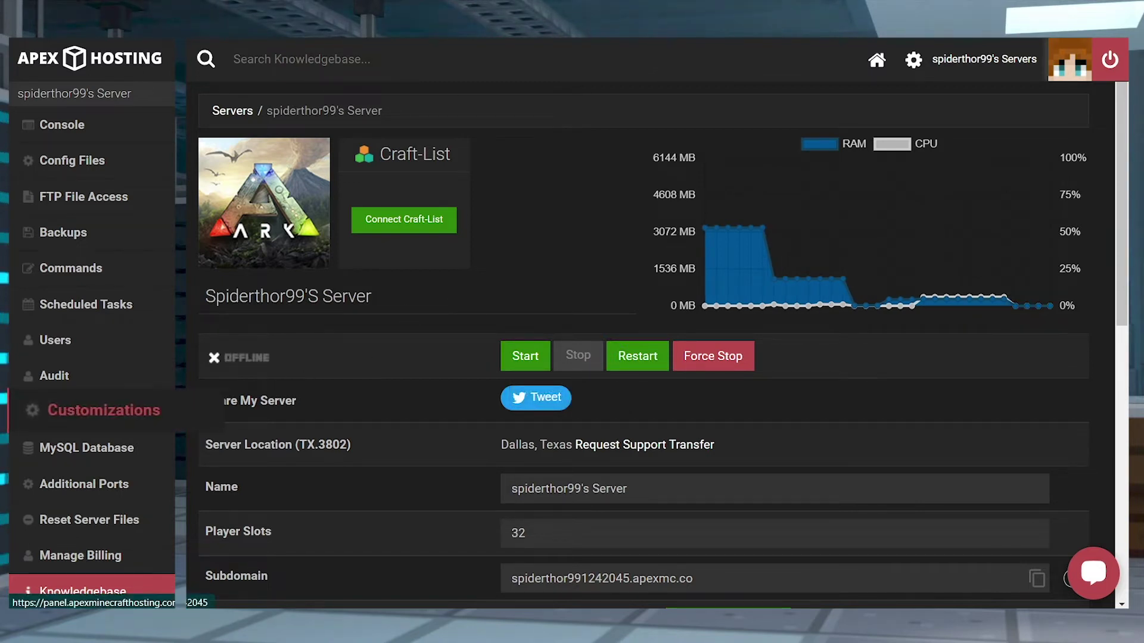
{"action": "left_click", "coordinate": [104, 410]}
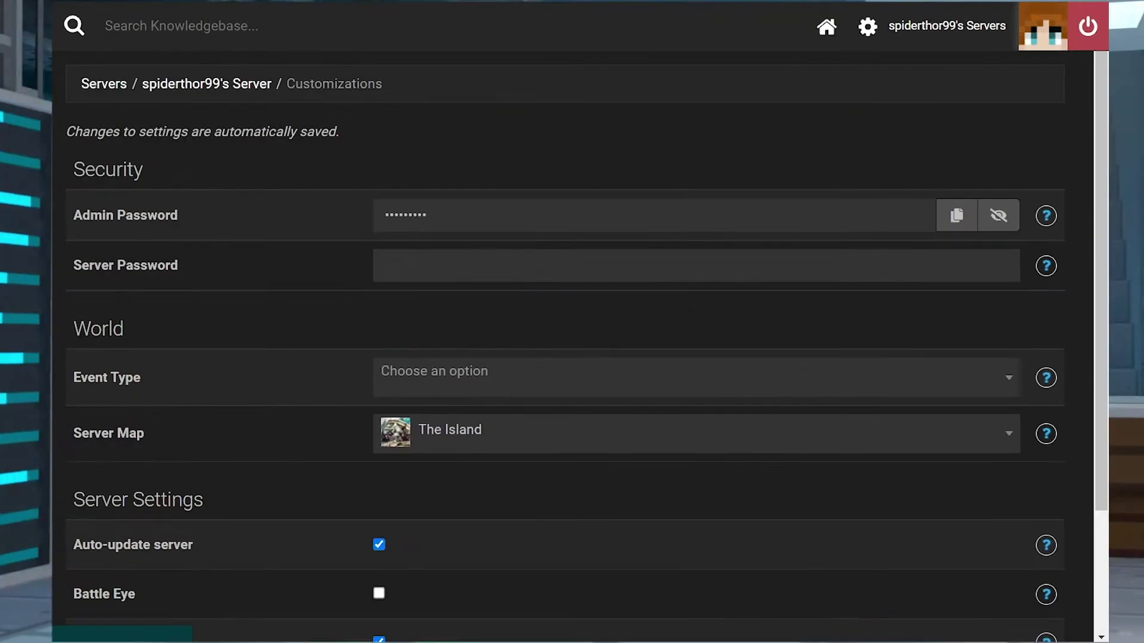
Enter a new admin password, let it auto-save, and return to the server overview page
{"action": "left_click", "coordinate": [477, 221]}
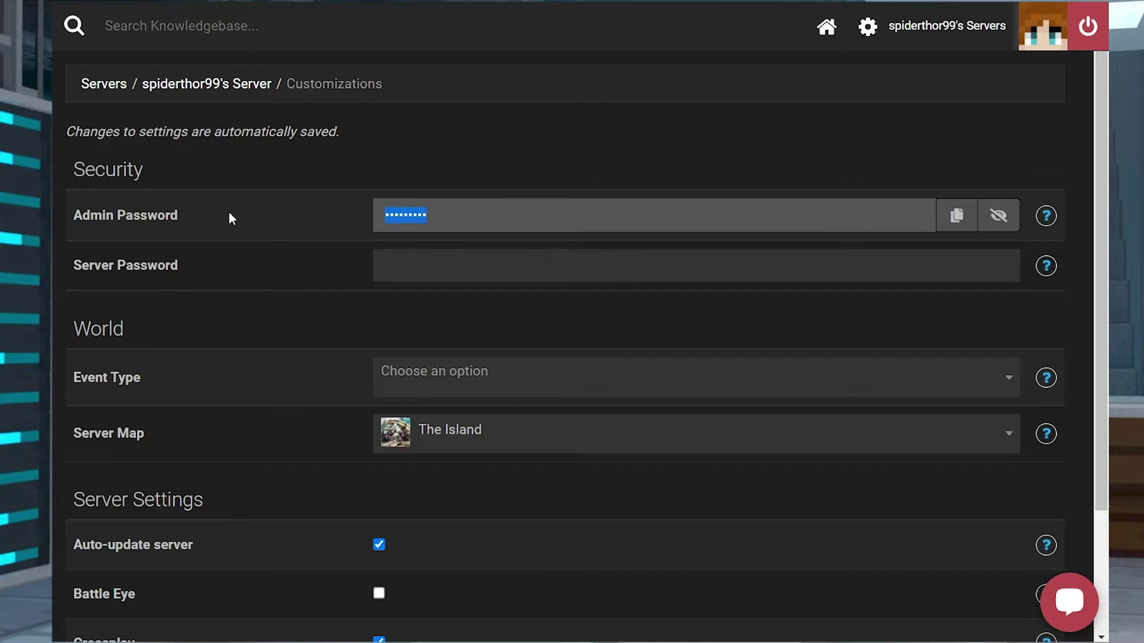
{"action": "type", "text": "******"}
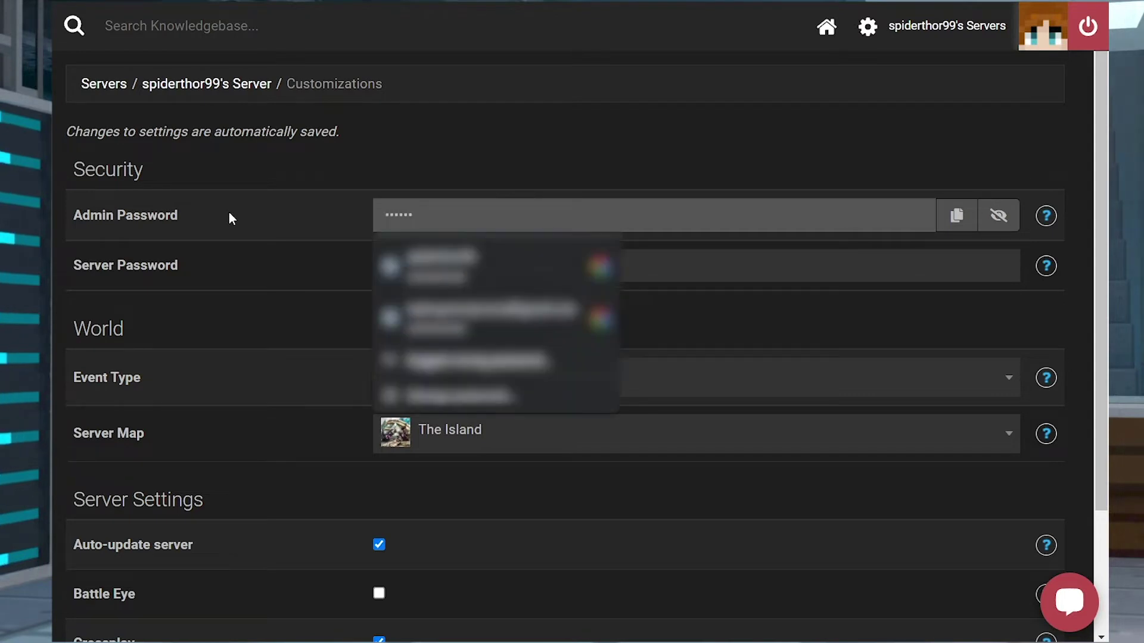
{"action": "left_click", "coordinate": [230, 215]}
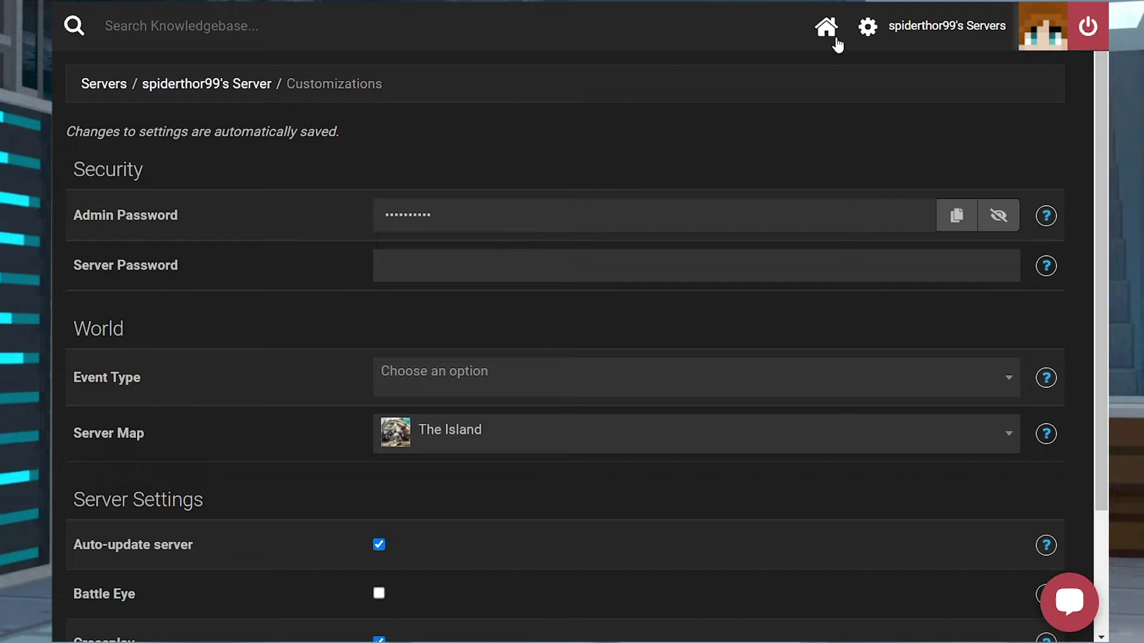
{"action": "left_click", "coordinate": [986, 30]}
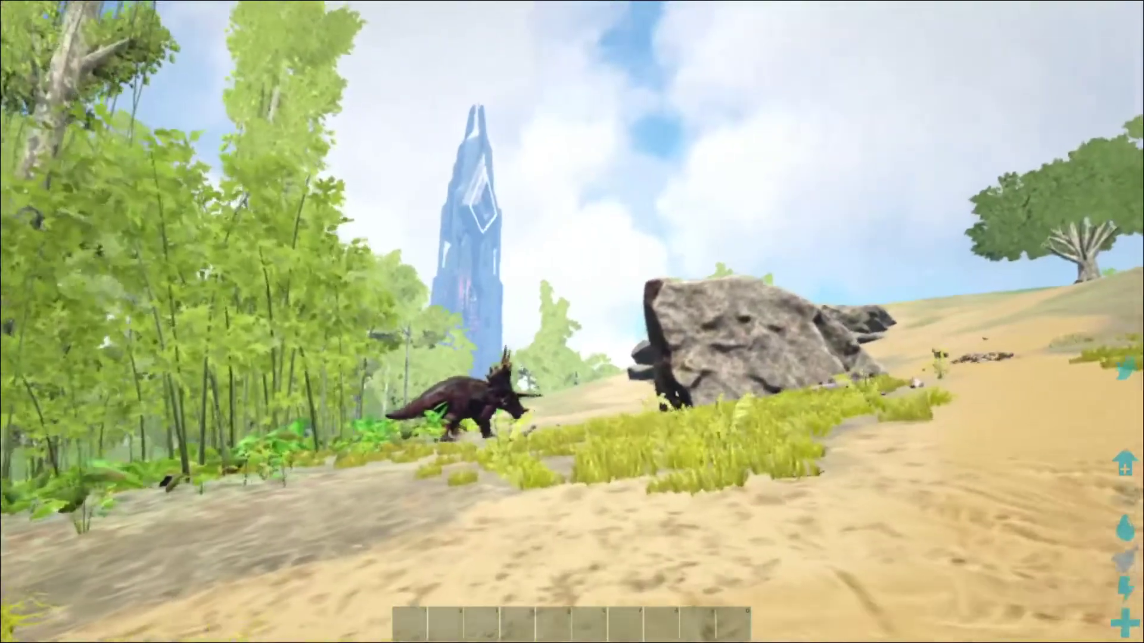
Enable cheats in the console with the admin password, then run 'cheat fly'
{"action": "key", "text": "Tab"}
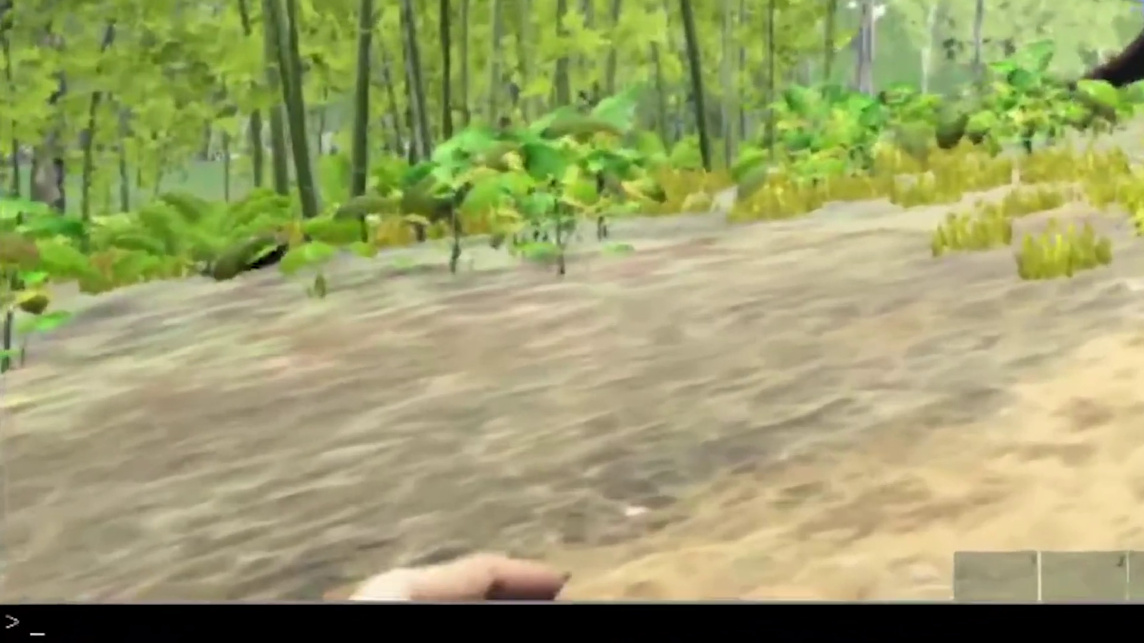
{"action": "type", "text": "enablecheat"}
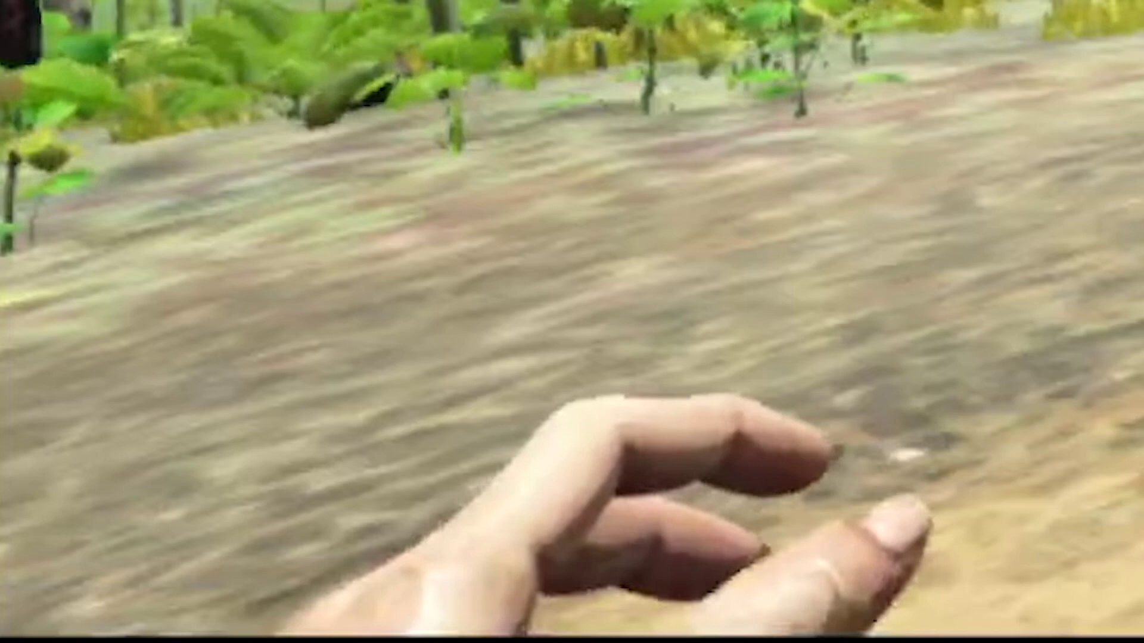
{"action": "key", "text": "Tab"}
{"action": "type", "text": "cheat"}
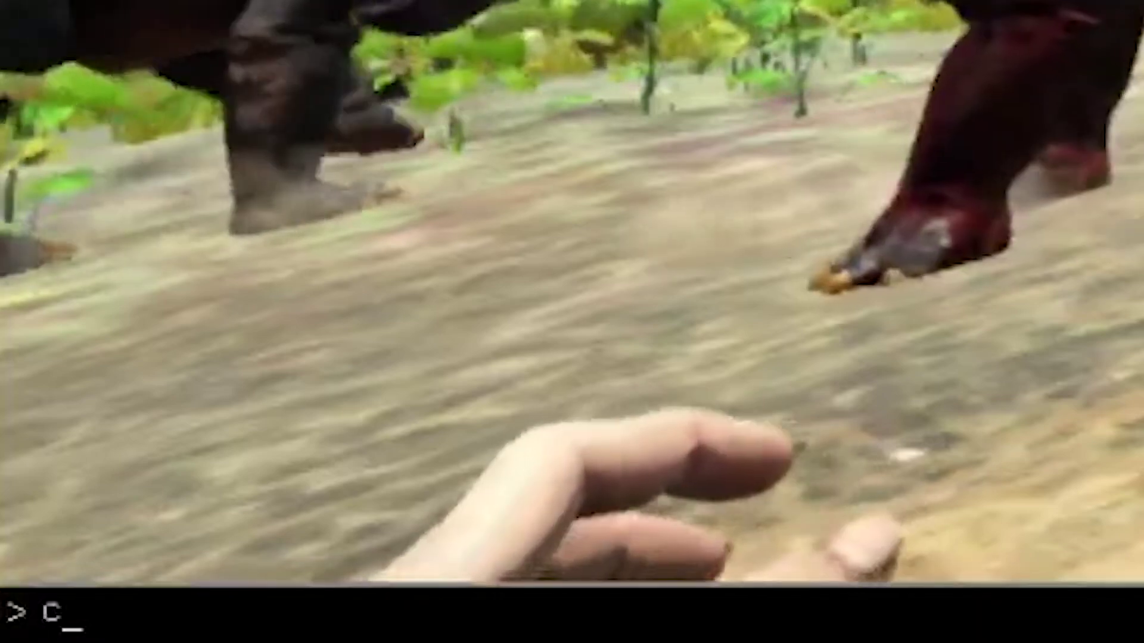
{"action": "type", "text": " fly"}
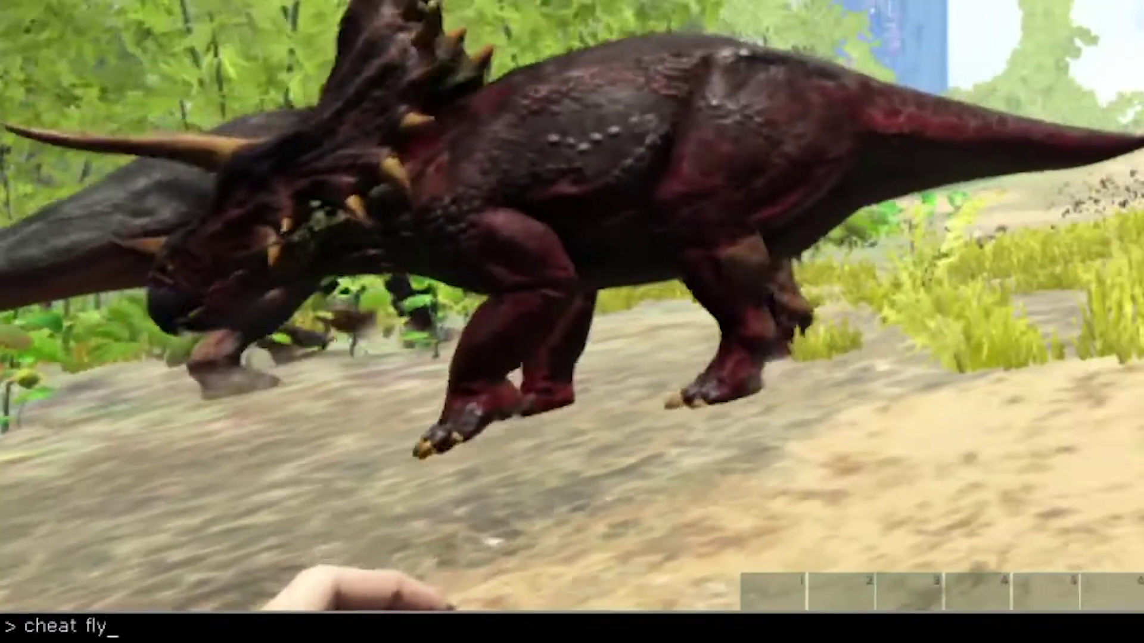
{"action": "key", "text": "Return"}
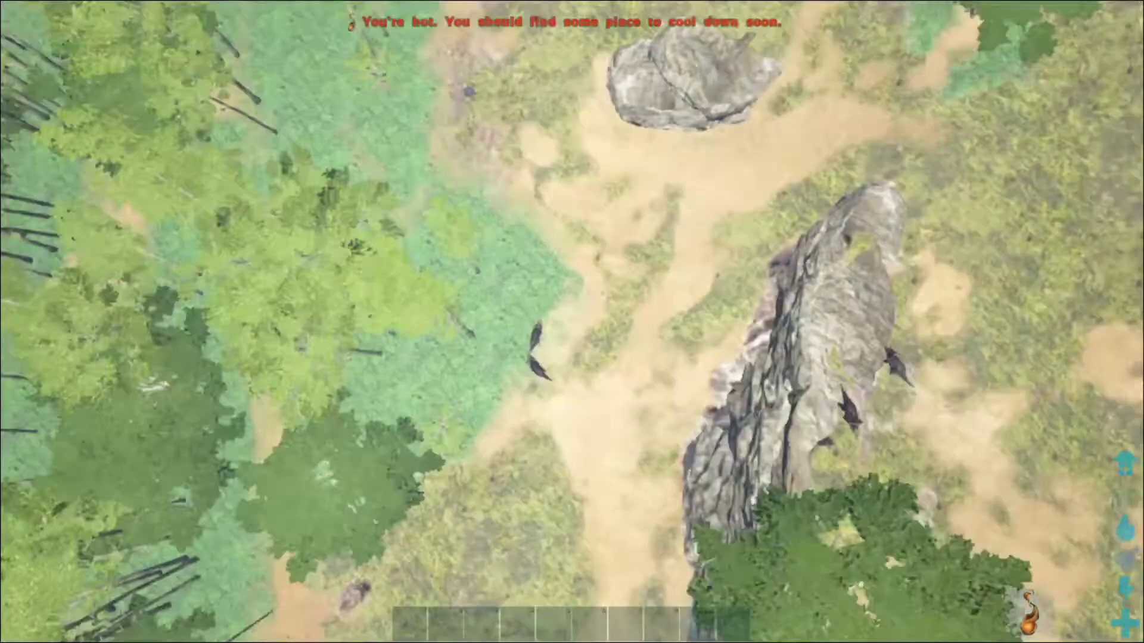
Fly high above the island, then descend to ground level beside the dinosaurs
{"action": "key", "text": "space"}
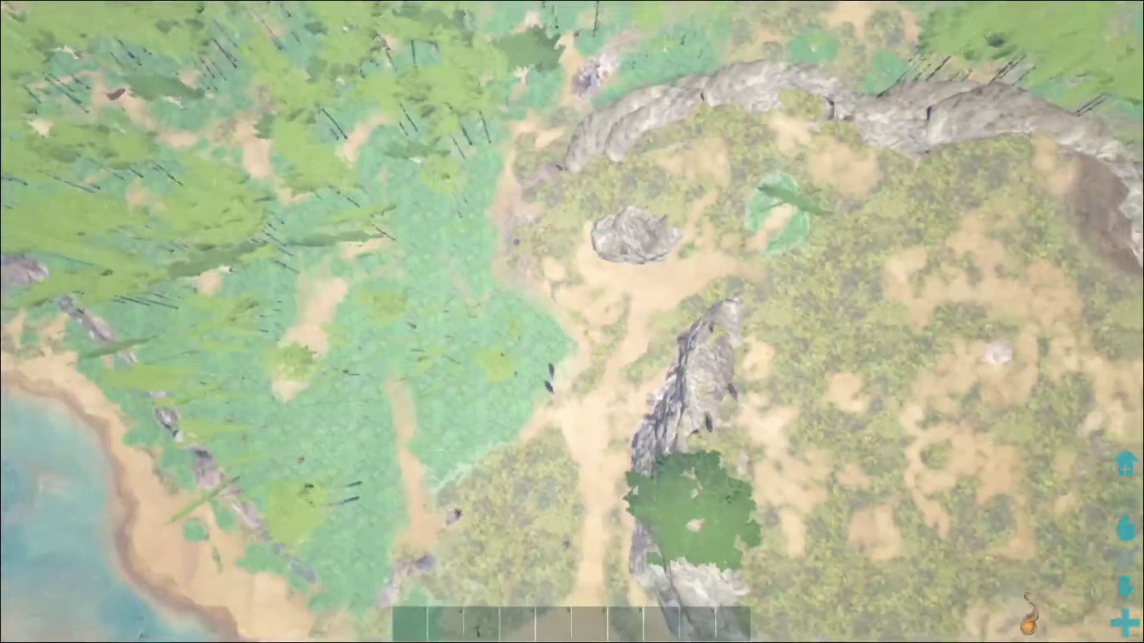
{"action": "key", "text": "w"}
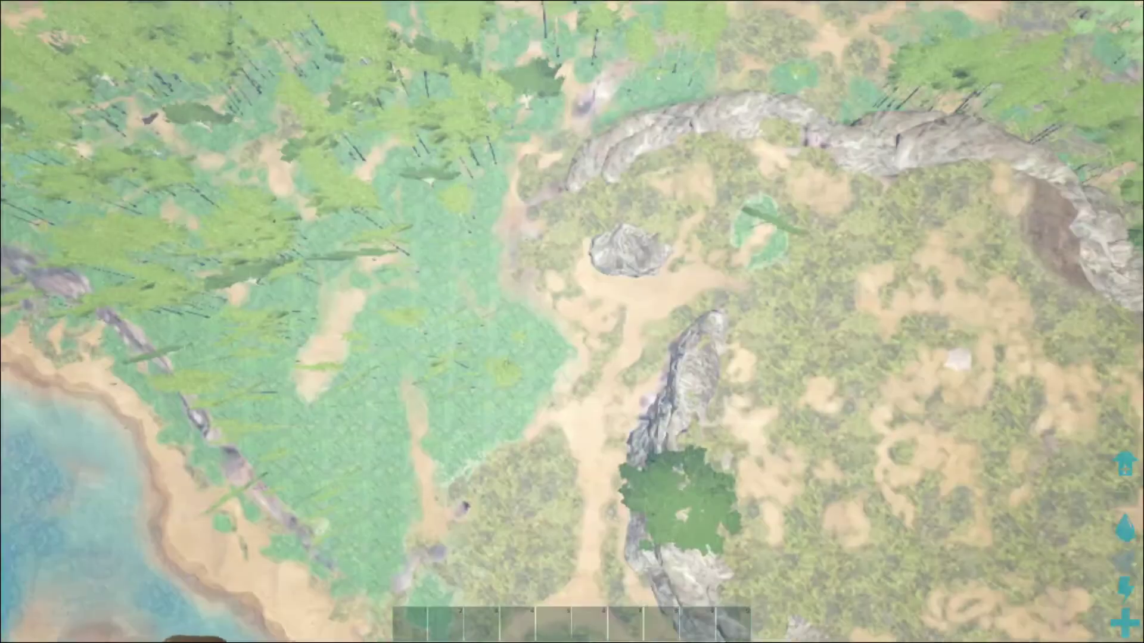
{"action": "key", "text": "w"}
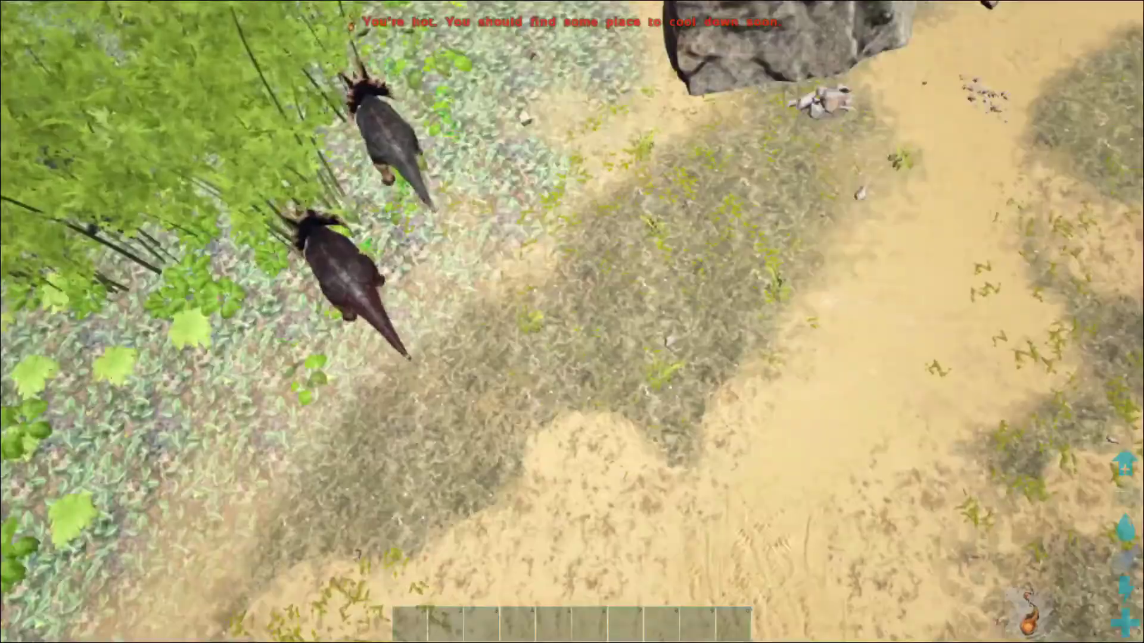
{"action": "key", "text": "w"}
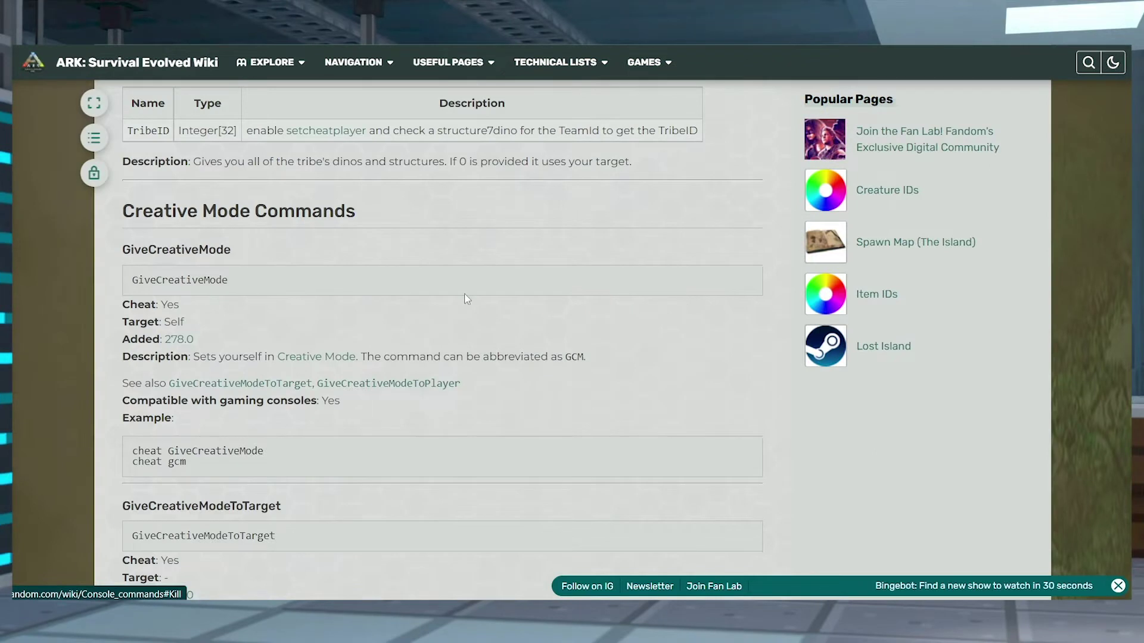
{"action": "scroll", "coordinate": [468, 299], "scroll_direction": "down", "scroll_amount": 15}
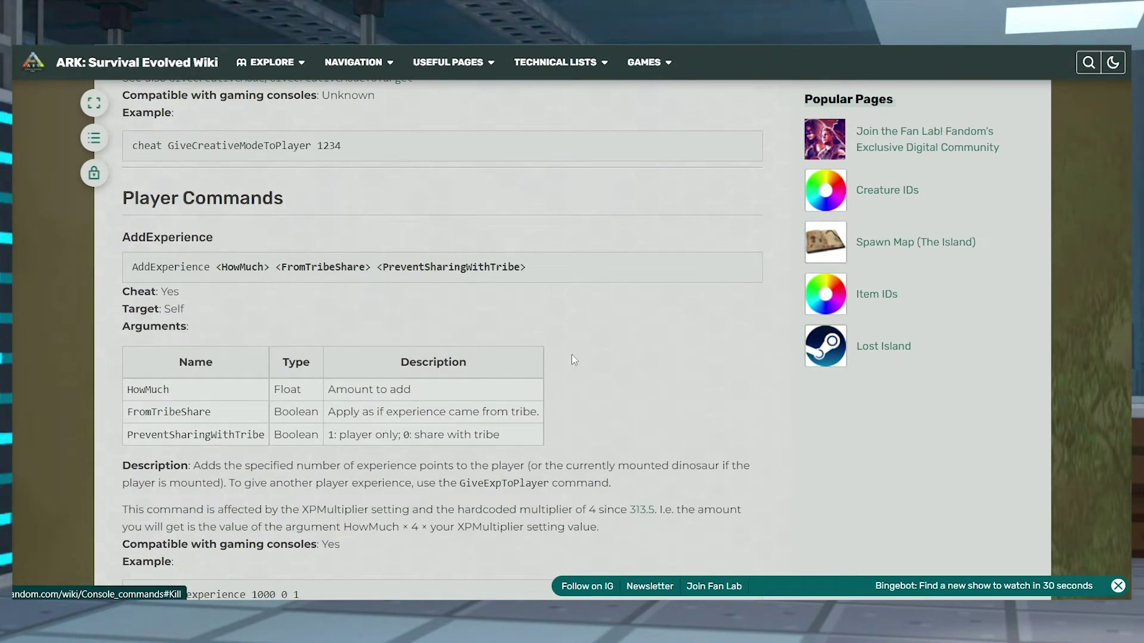
{"action": "scroll", "coordinate": [597, 372], "scroll_direction": "up", "scroll_amount": 15}
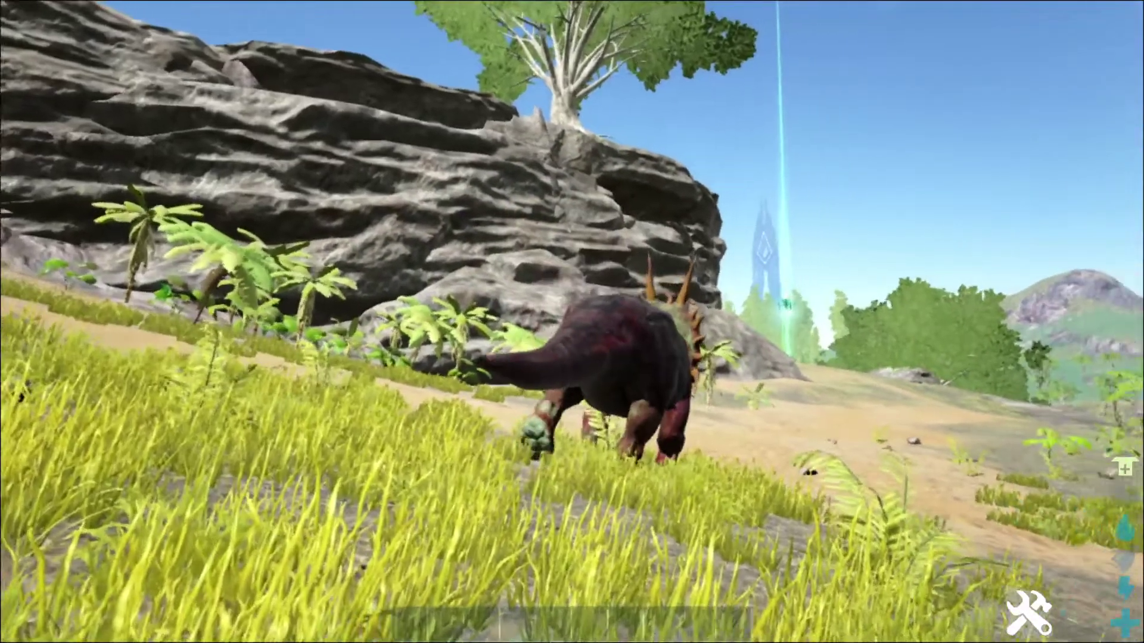
Open the admin manager with showmyadminmanager and broadcast 'What's going on Gamers?' via Broadcast MessageText
{"action": "key", "text": "Tab"}
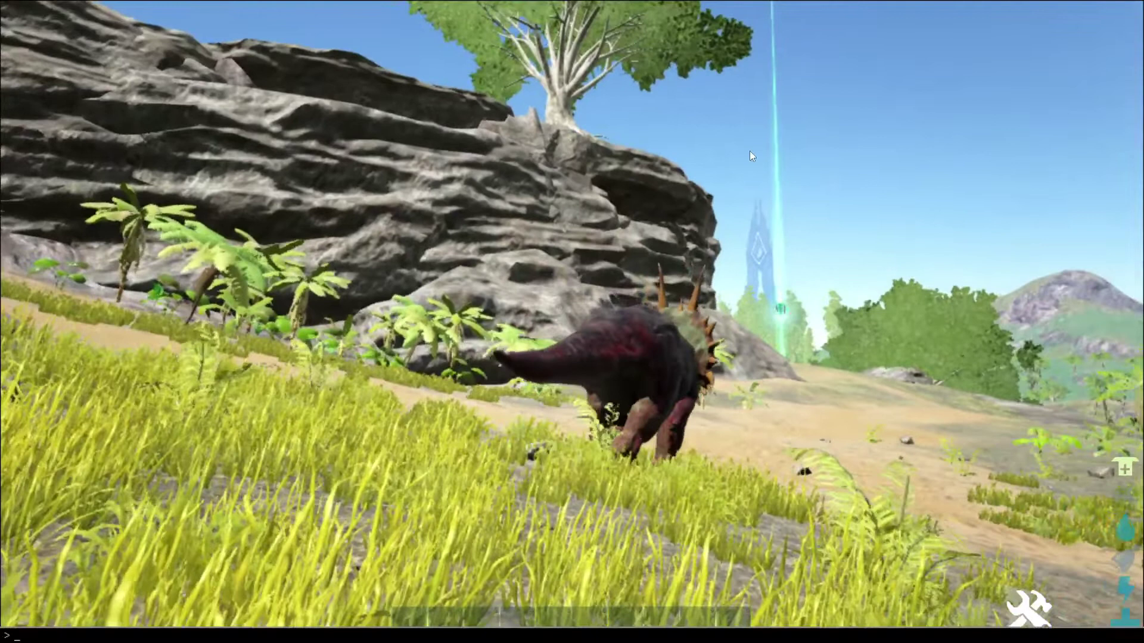
{"action": "type", "text": "show"}
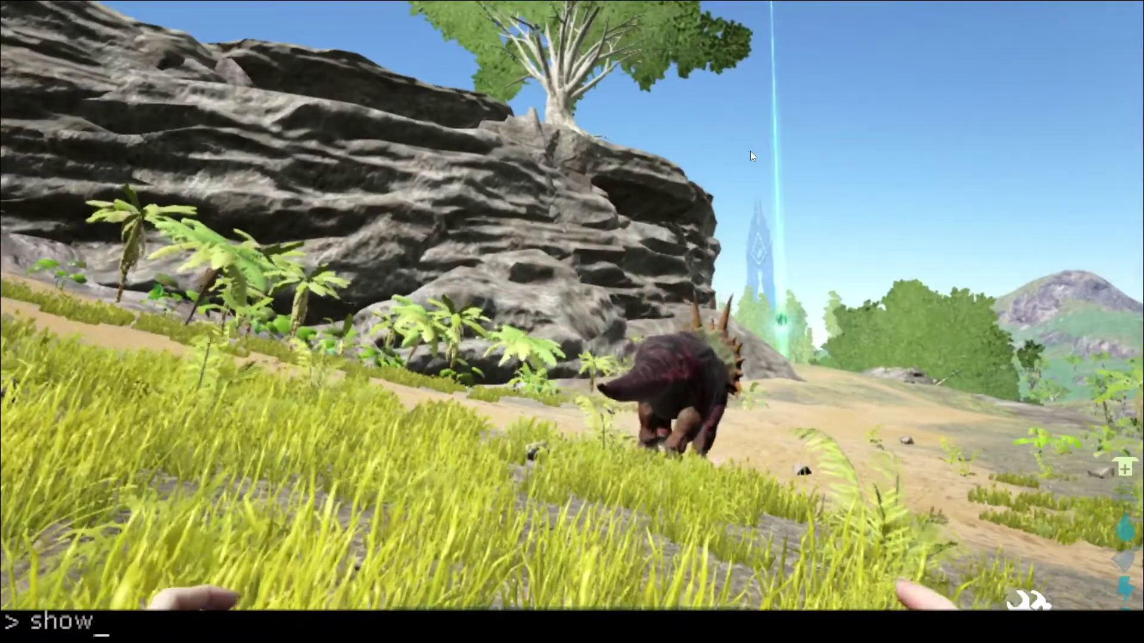
{"action": "type", "text": "my"}
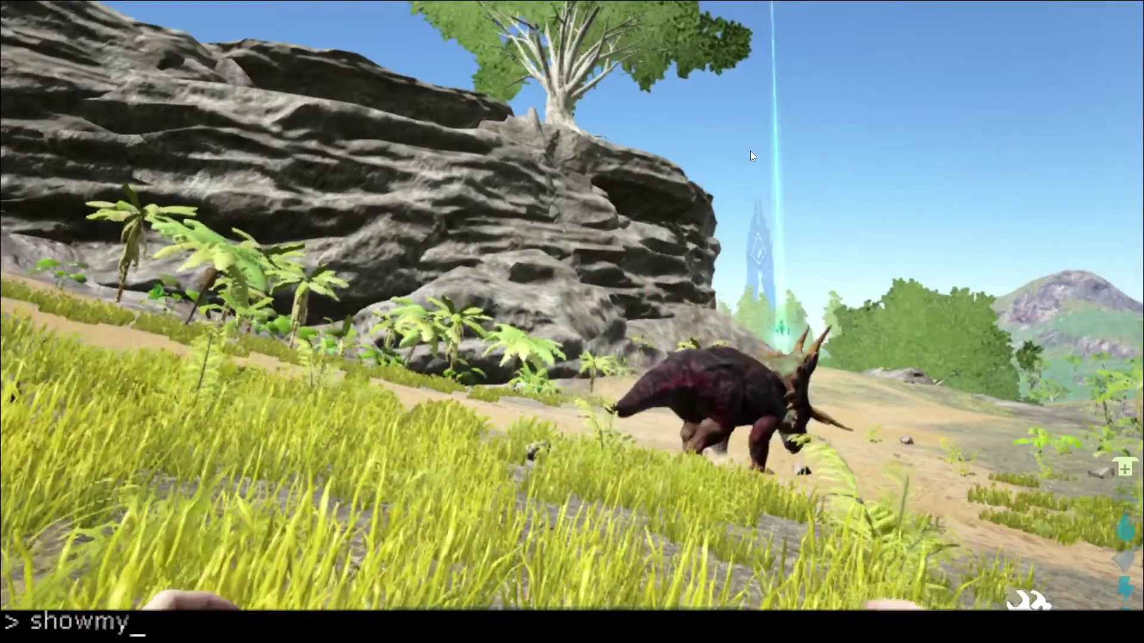
{"action": "type", "text": "adminmanager"}
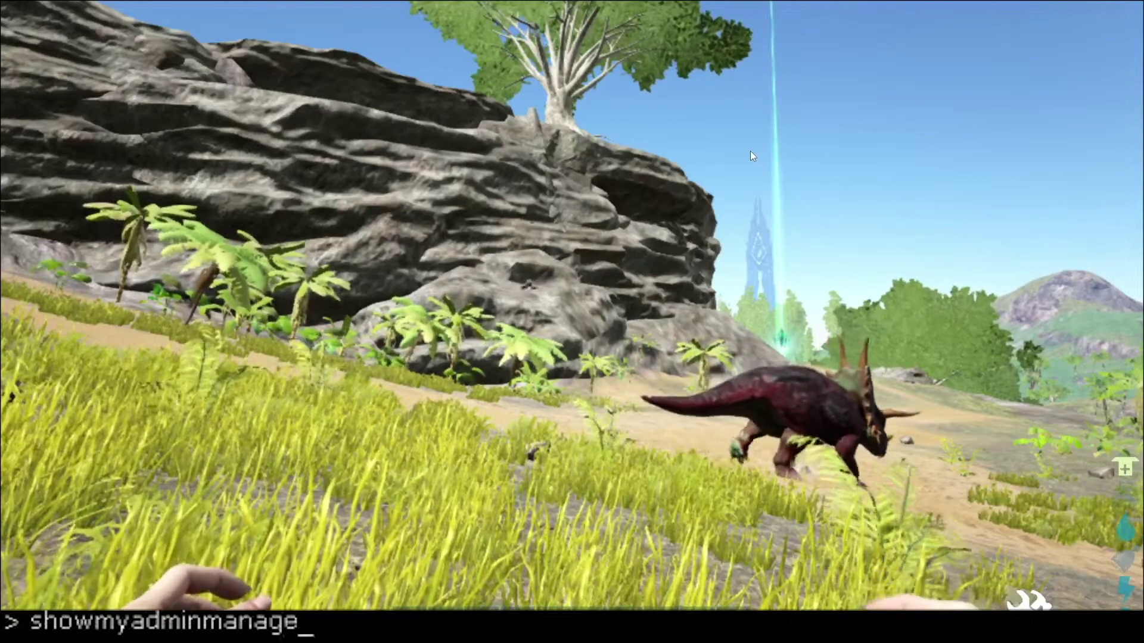
{"action": "key", "text": "Return"}
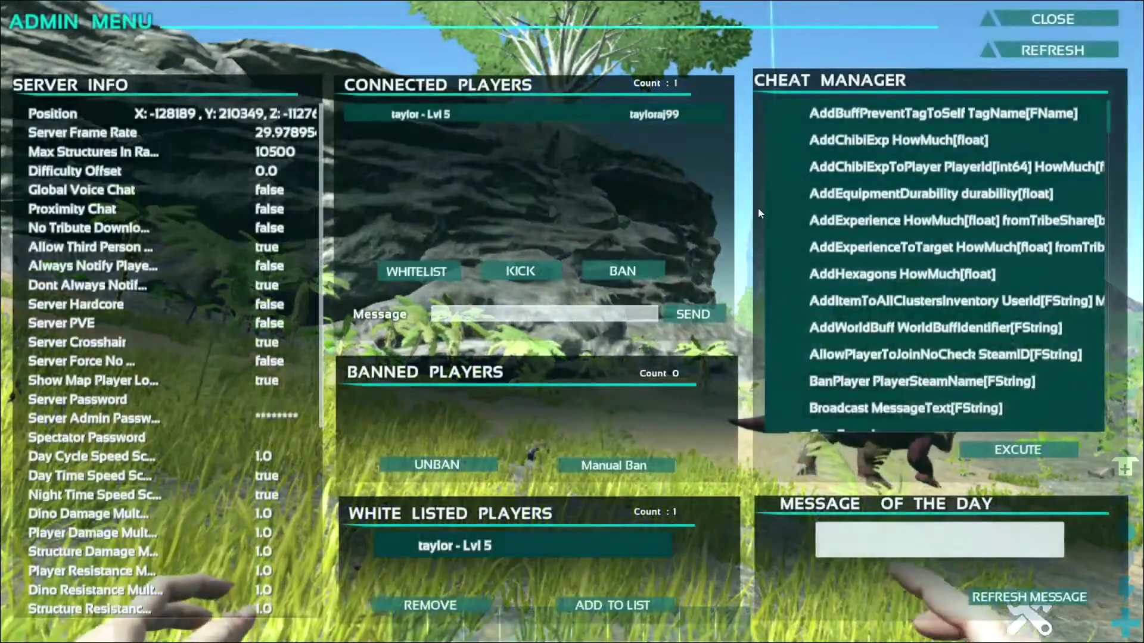
{"action": "scroll", "coordinate": [898, 259], "scroll_direction": "down", "scroll_amount": 5}
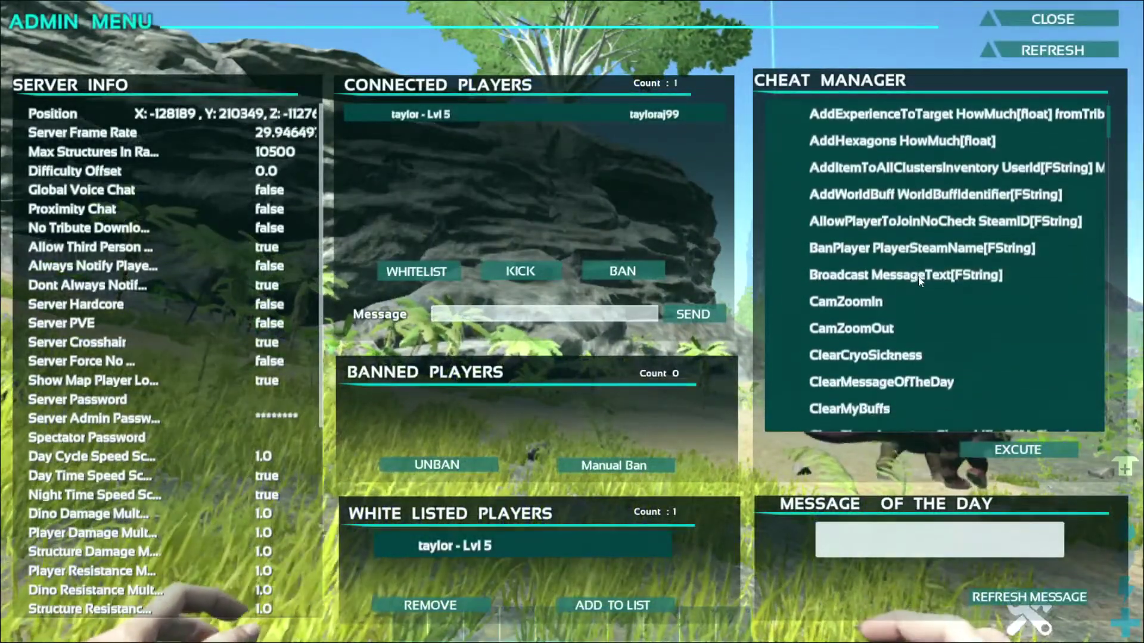
{"action": "left_click", "coordinate": [920, 275]}
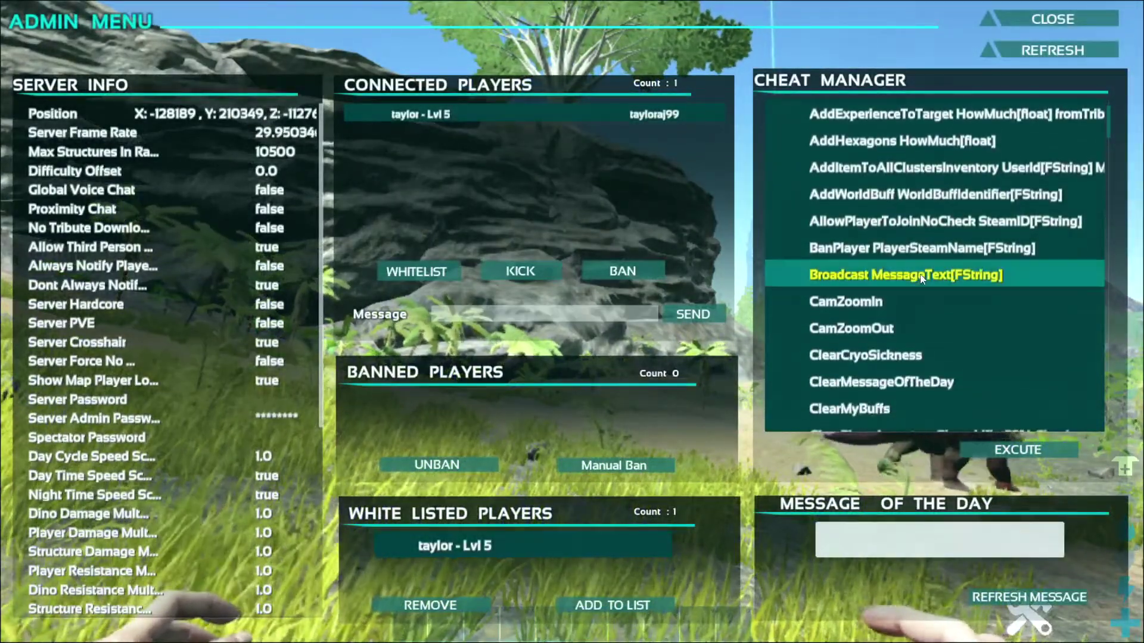
{"action": "left_click", "coordinate": [1043, 450]}
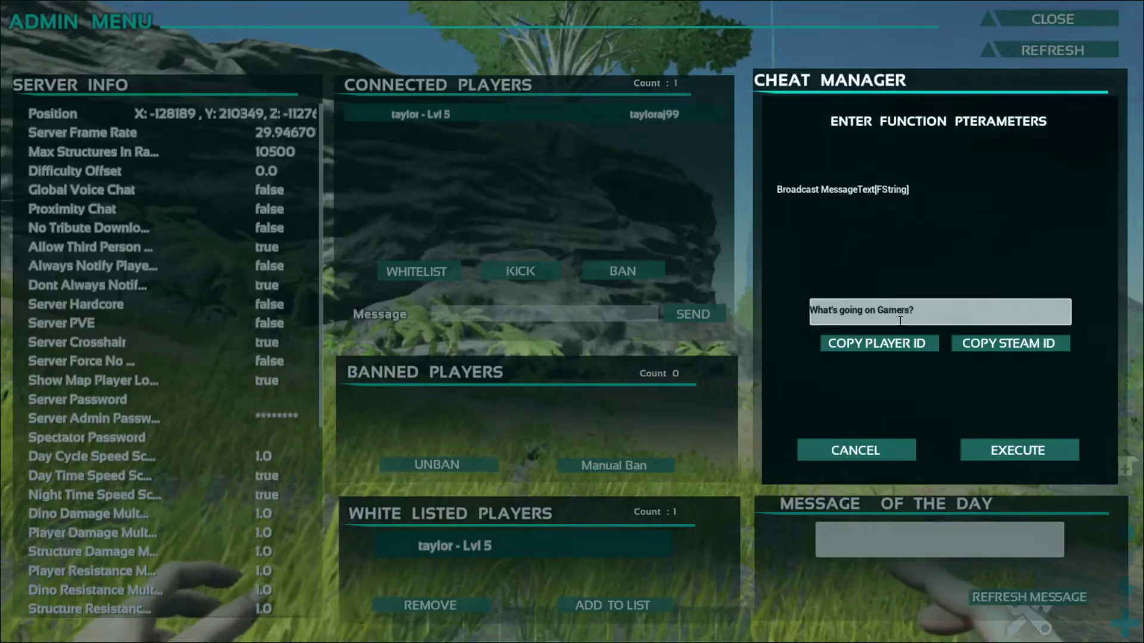
{"action": "left_click", "coordinate": [1022, 452]}
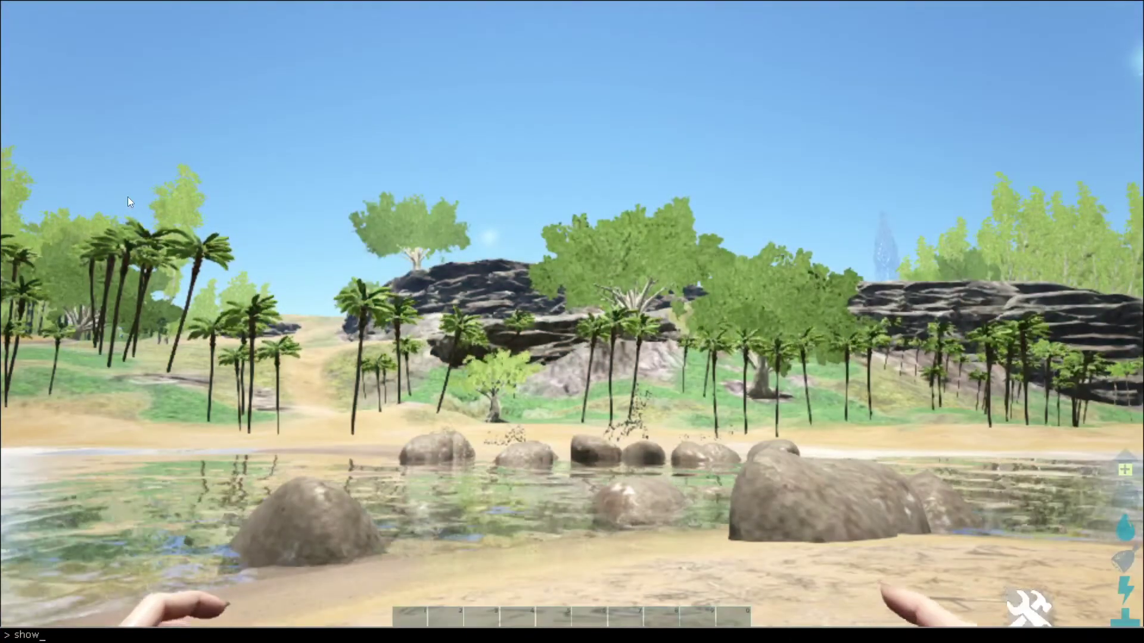
Run showmyadminmanager and select the level 5 player under Connected Players for whitelisting
{"action": "type", "text": "myadminm"}
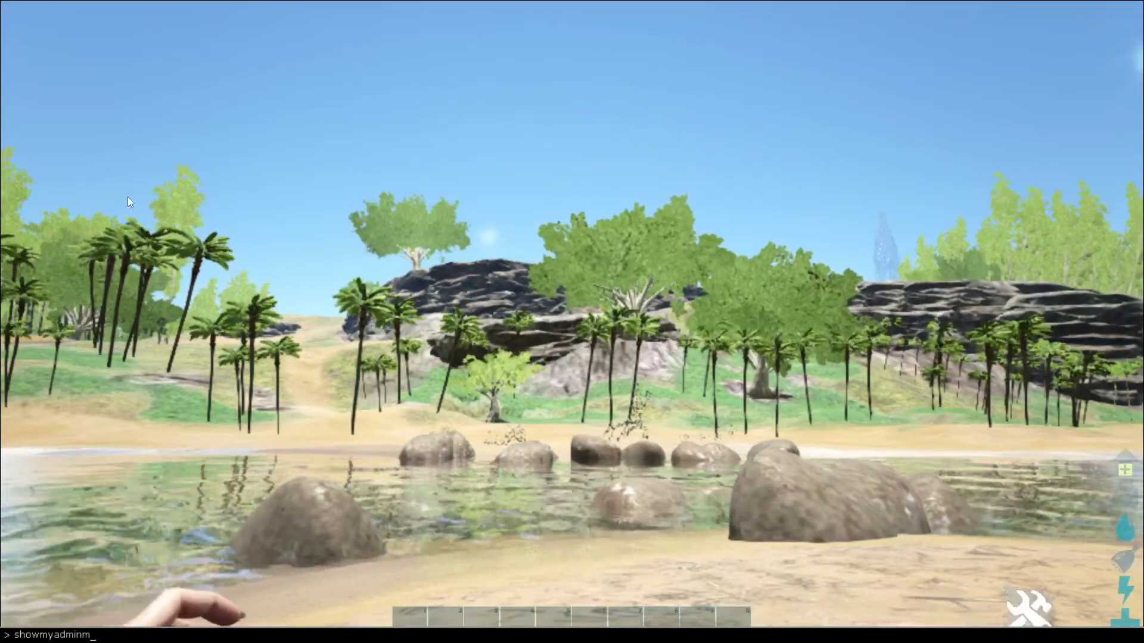
{"action": "type", "text": "anager"}
{"action": "key", "text": "Return"}
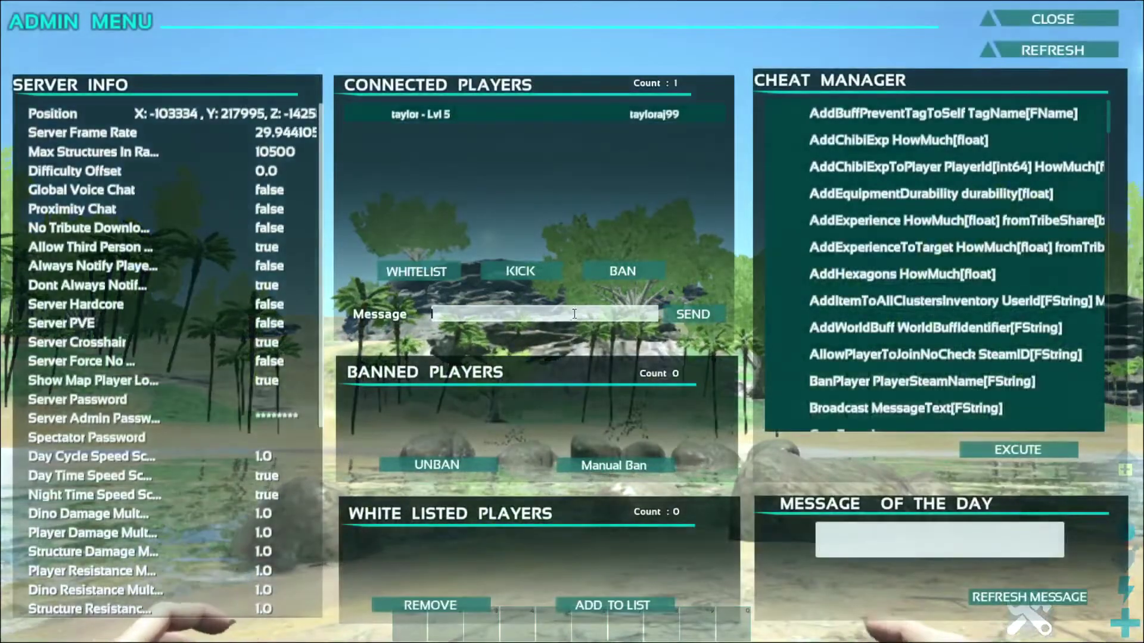
{"action": "left_click", "coordinate": [516, 112]}
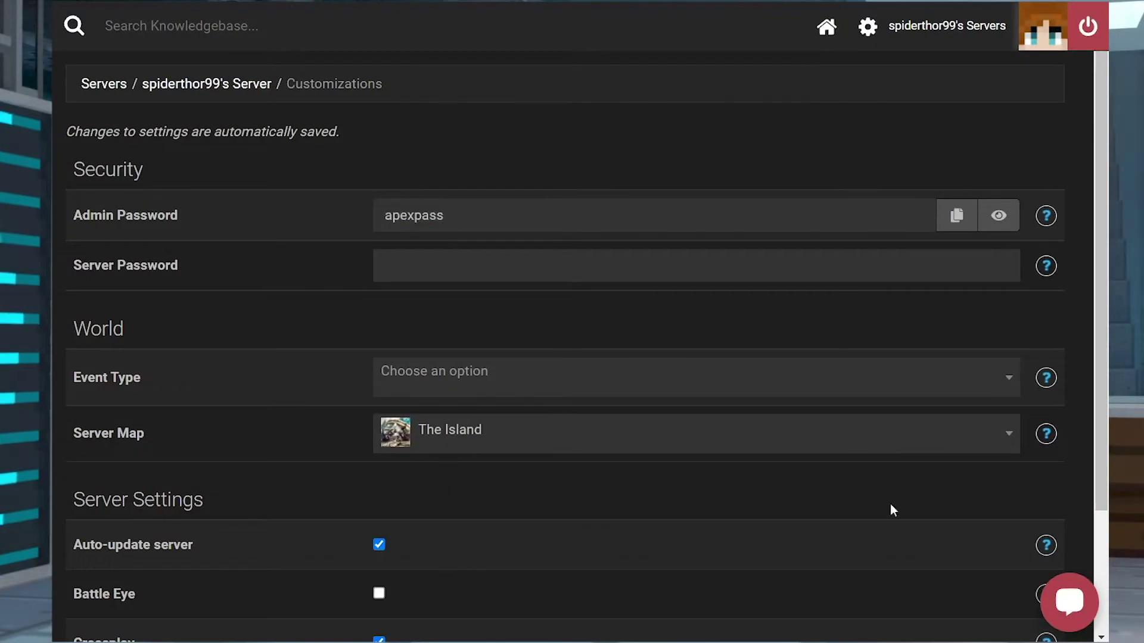
Highlight the Admin Password text on Customizations, then return to the server overview page
{"action": "left_click_drag", "start_coordinate": [630, 226], "coordinate": [416, 215]}
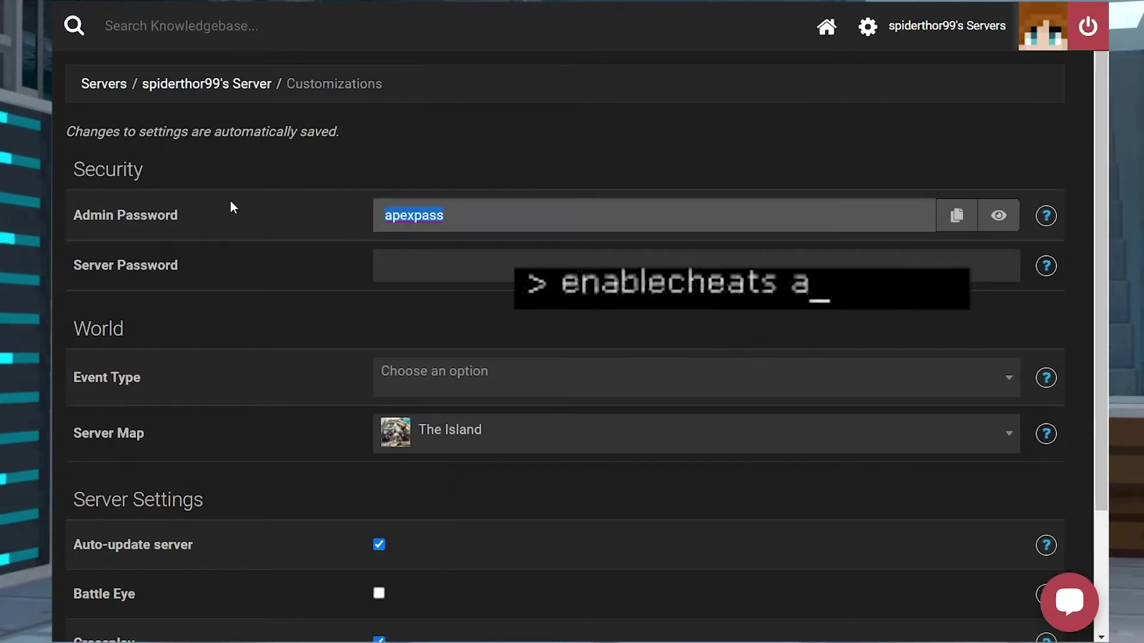
{"action": "left_click", "coordinate": [273, 197]}
{"action": "left_click", "coordinate": [950, 30]}
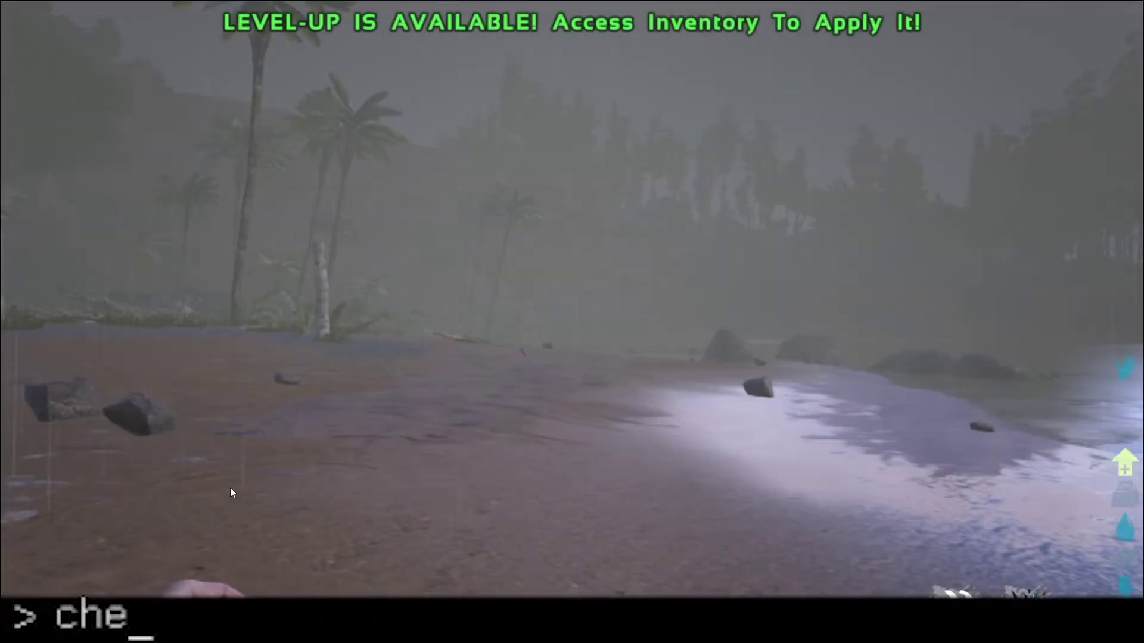
Correct the console command to 'cheat fly' and run it
{"action": "type", "text": "ats"}
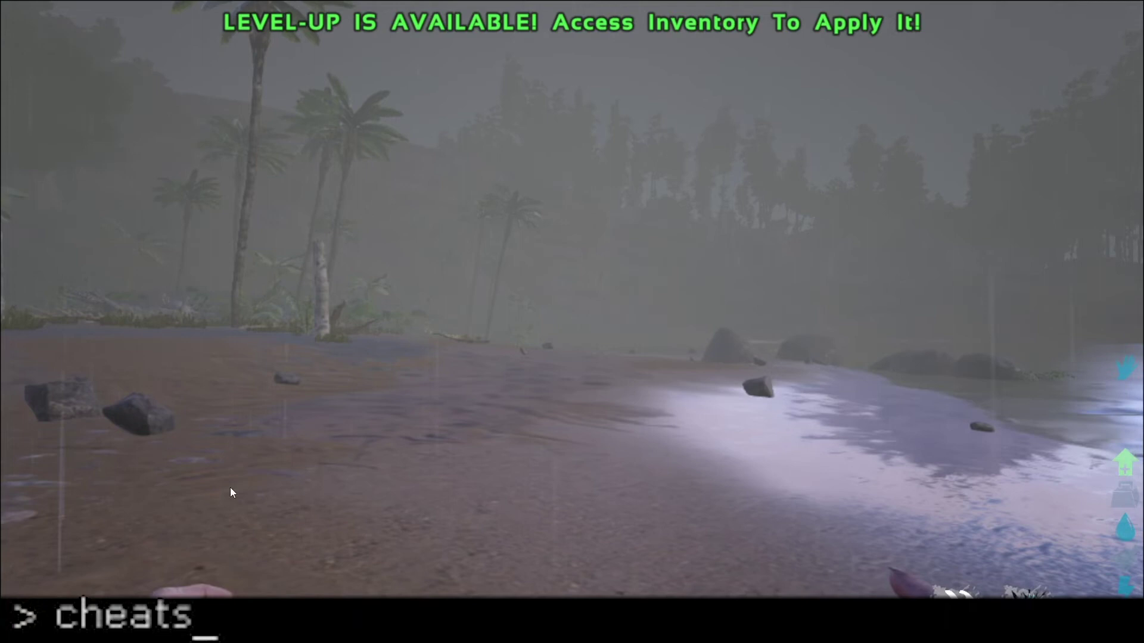
{"action": "key", "text": "BackSpace"}
{"action": "type", "text": "fly"}
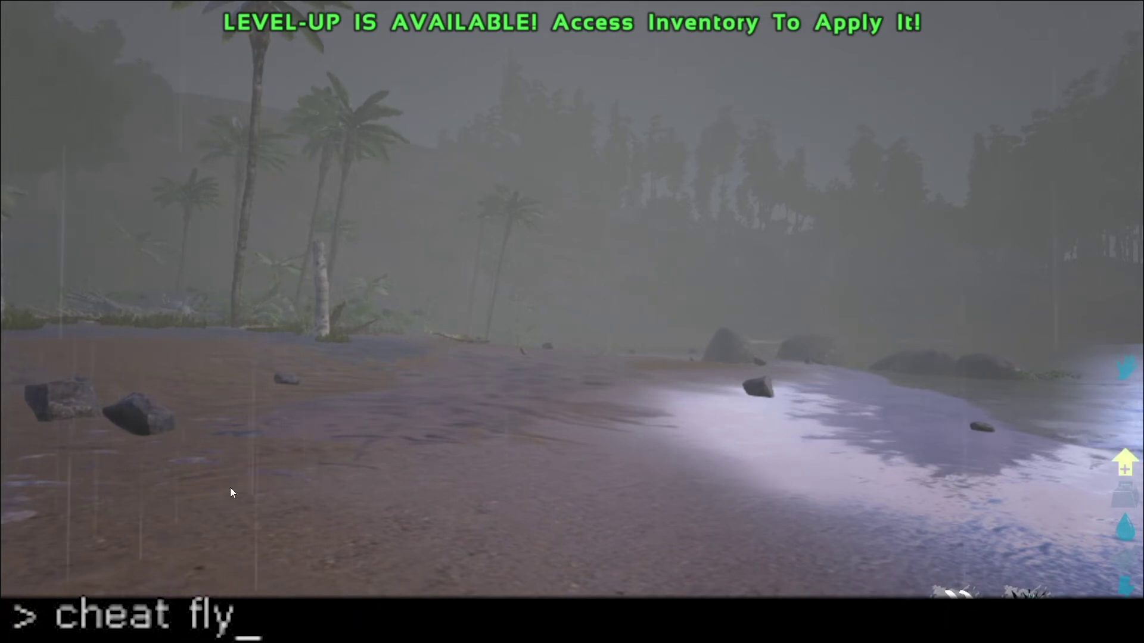
{"action": "key", "text": "Return"}
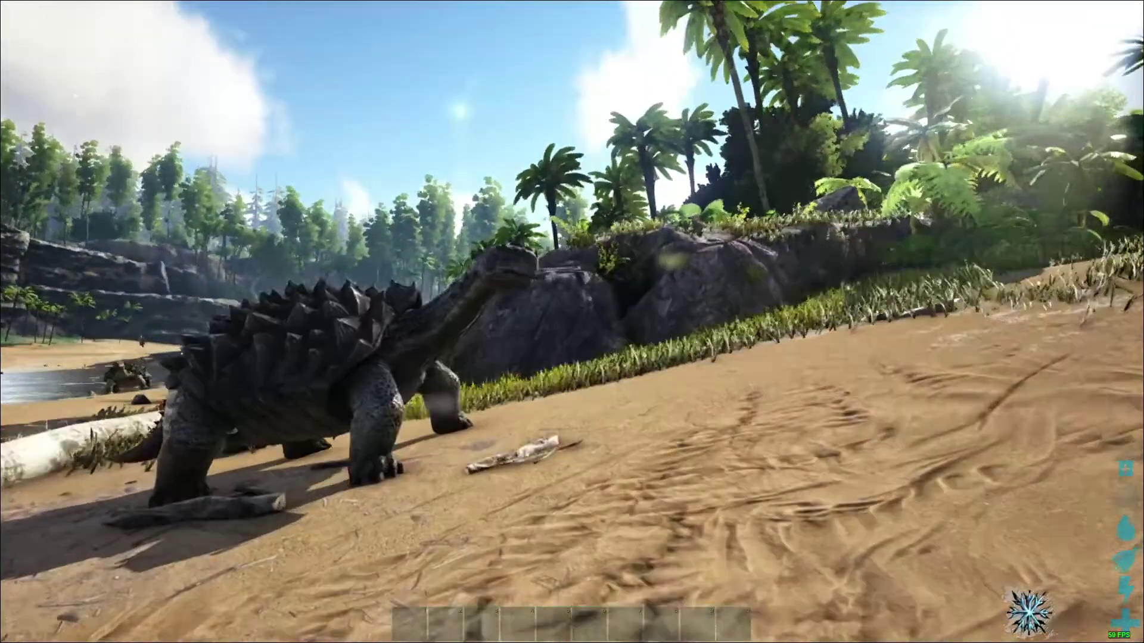
Open the cheat manager with F2 and scroll through its command list
{"action": "key", "text": "F2"}
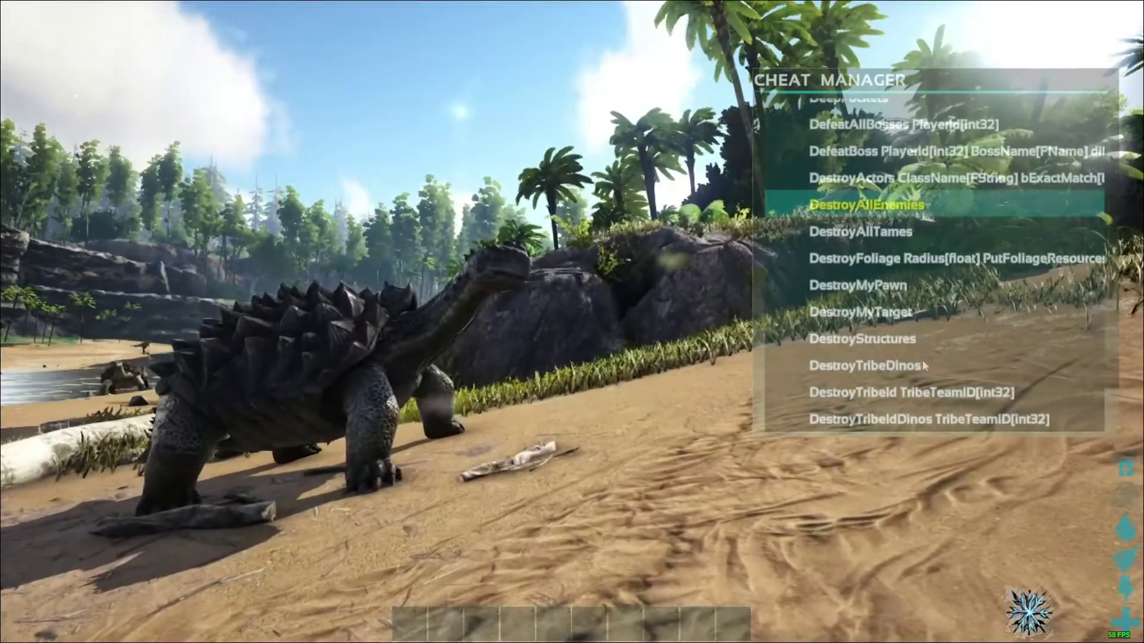
{"action": "scroll", "coordinate": [923, 361], "scroll_direction": "down", "scroll_amount": 3}
{"action": "scroll", "coordinate": [923, 366], "scroll_direction": "down", "scroll_amount": 9}
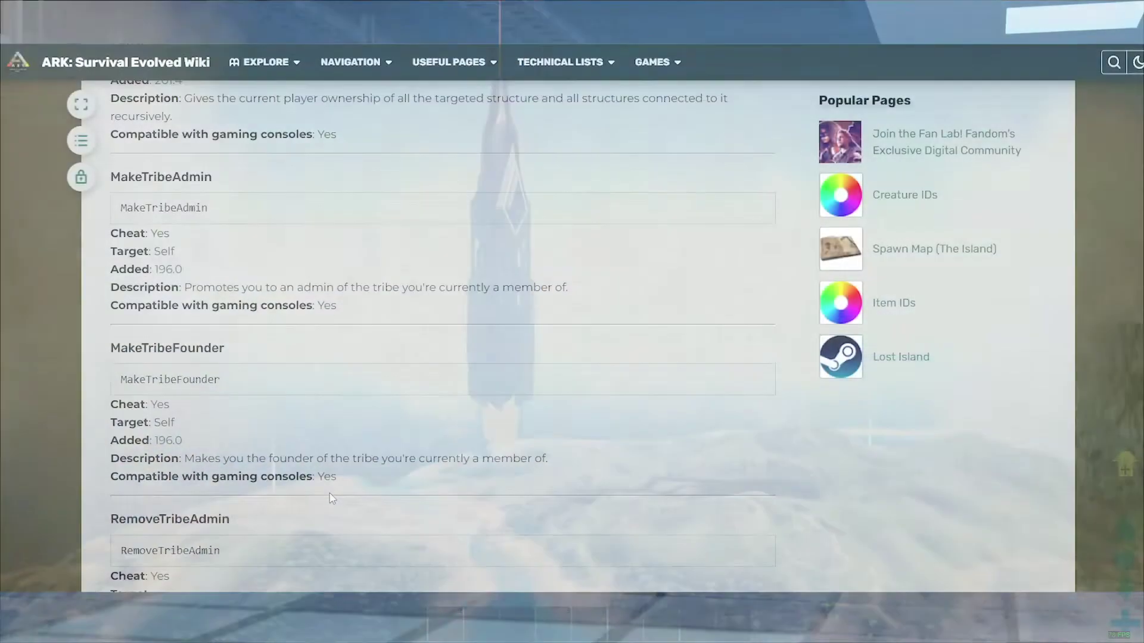
{"action": "scroll", "coordinate": [324, 475], "scroll_direction": "up", "scroll_amount": 3}
Scroll the Console commands page past TakeTribe down to Creative Mode Commands
{"action": "scroll", "coordinate": [325, 475], "scroll_direction": "down", "scroll_amount": 15}
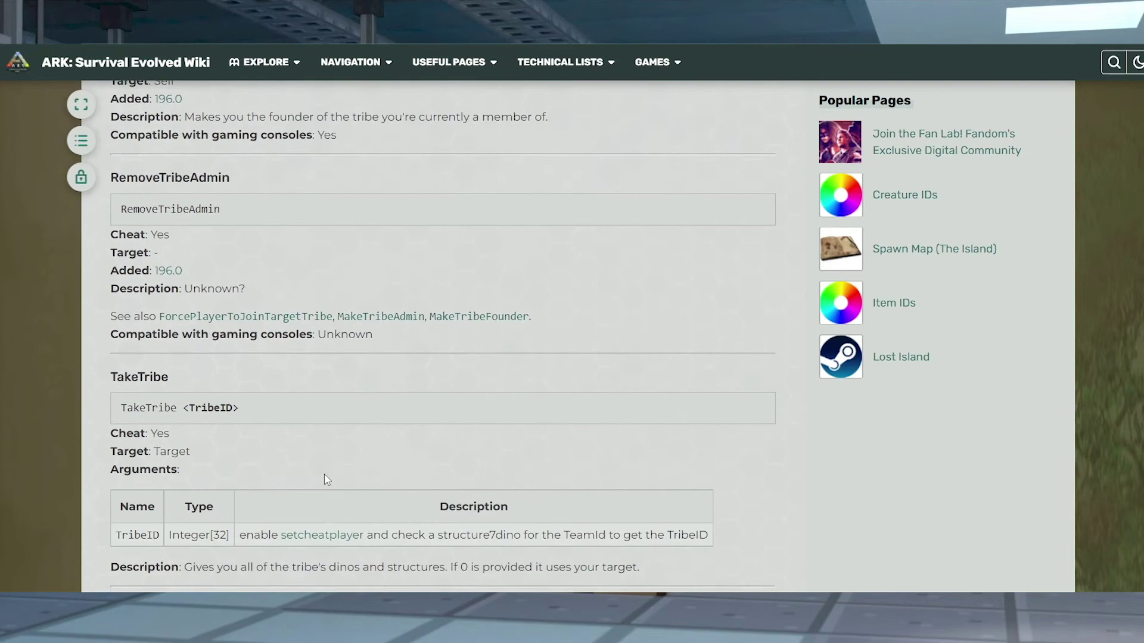
{"action": "scroll", "coordinate": [328, 480], "scroll_direction": "down", "scroll_amount": 1}
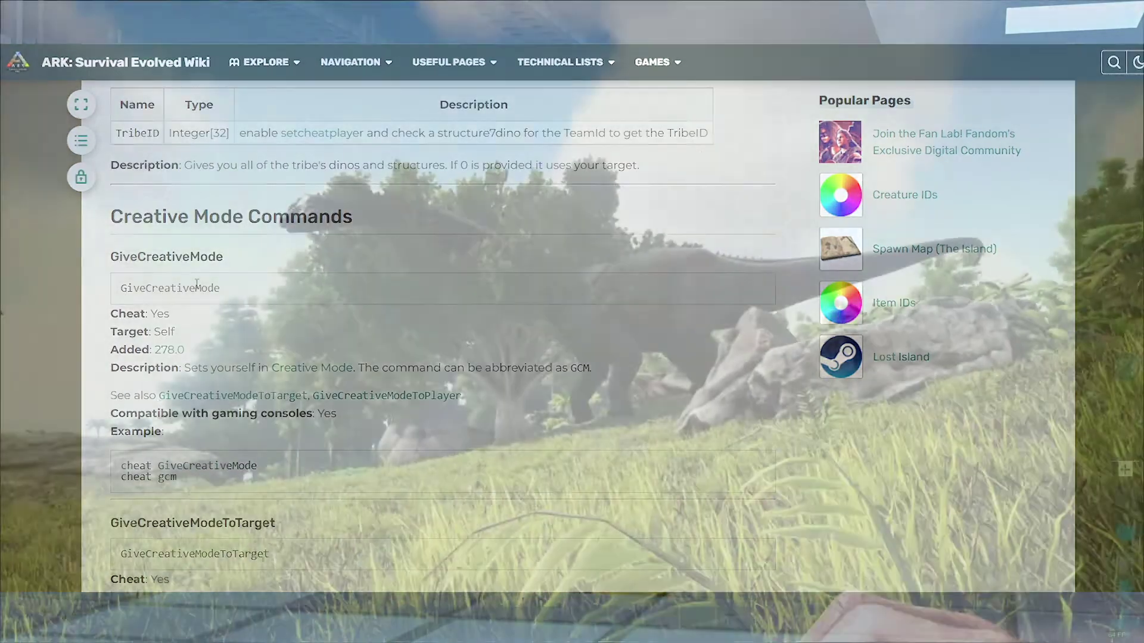